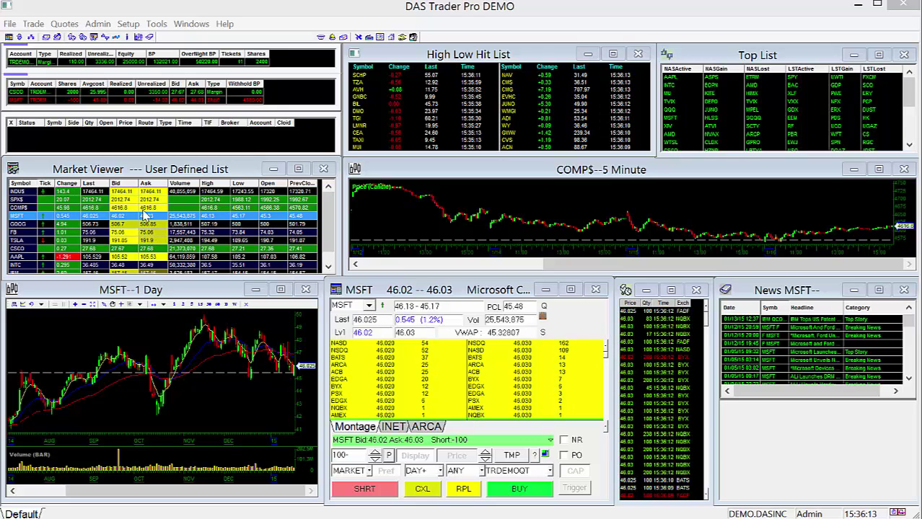
# Cancel the 1000-share INTC buy at 36.4, then load CSCO into the montage and chart.
pyautogui.click(21, 265)
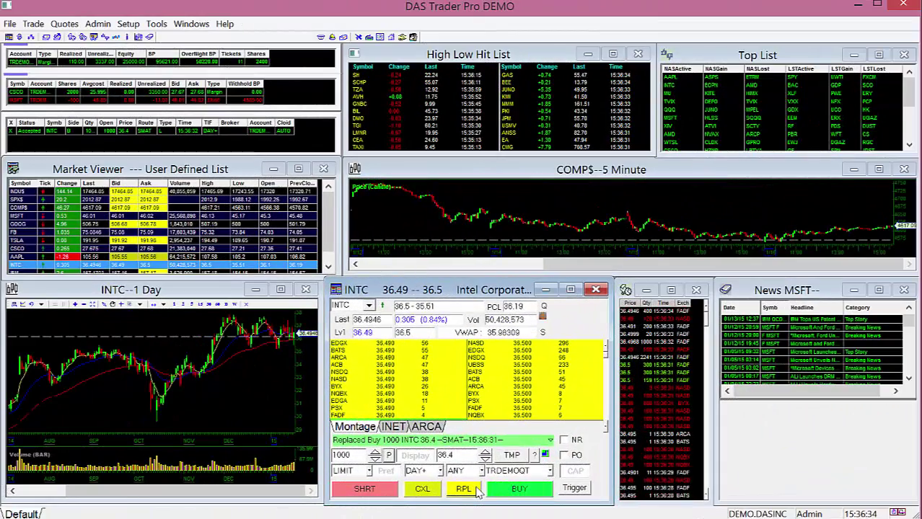
pyautogui.click(423, 490)
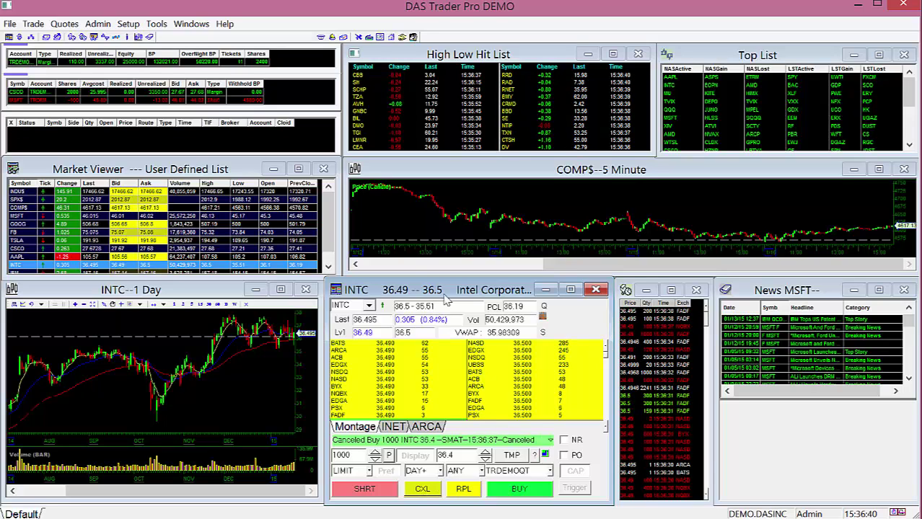
pyautogui.click(20, 250)
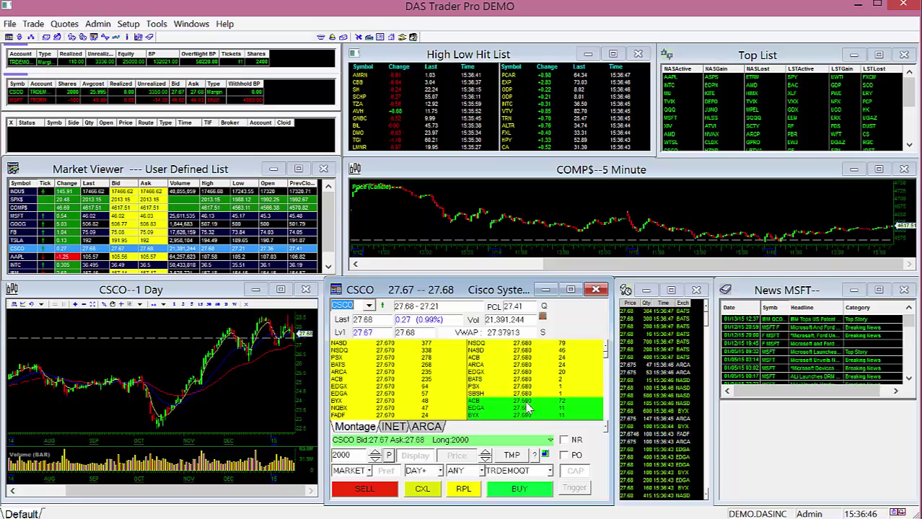
# Place a 2000-share CSCO limit sell at 27.75, then cancel it.
pyautogui.click(485, 459)
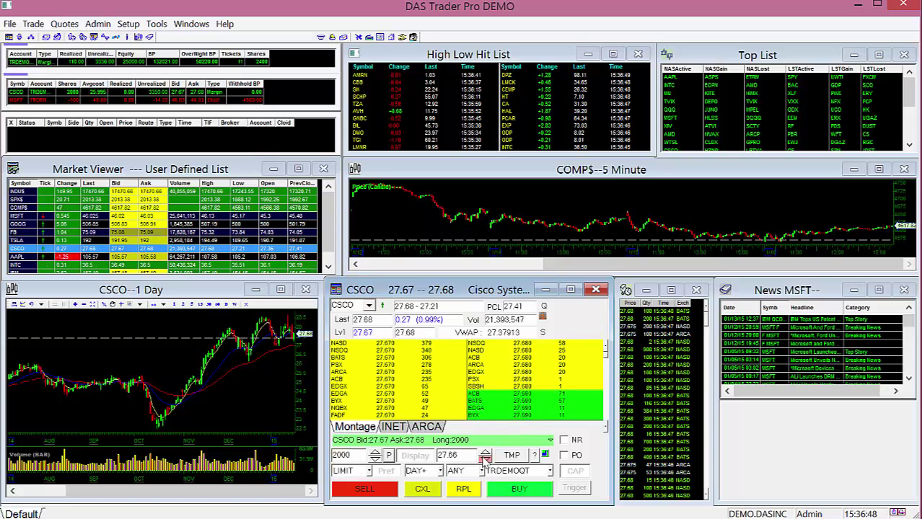
pyautogui.click(486, 459)
pyautogui.scroll(5, 486, 457)
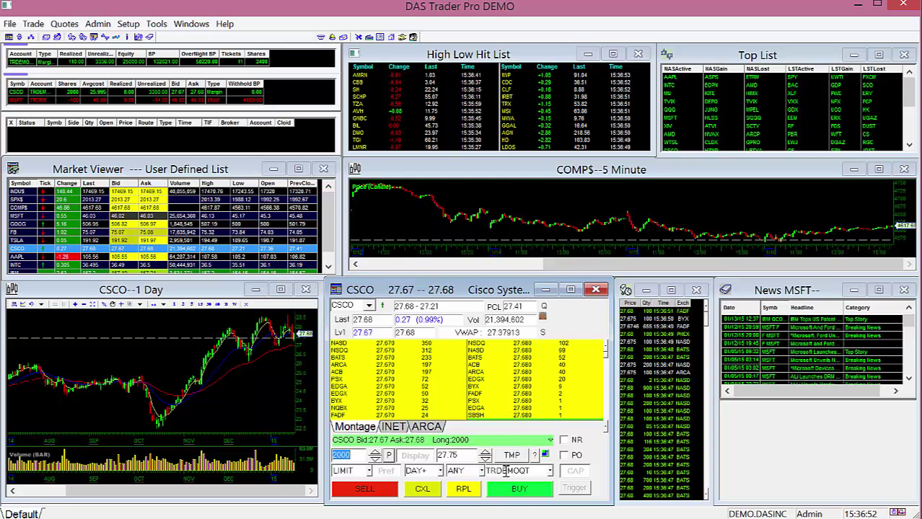
pyautogui.click(369, 492)
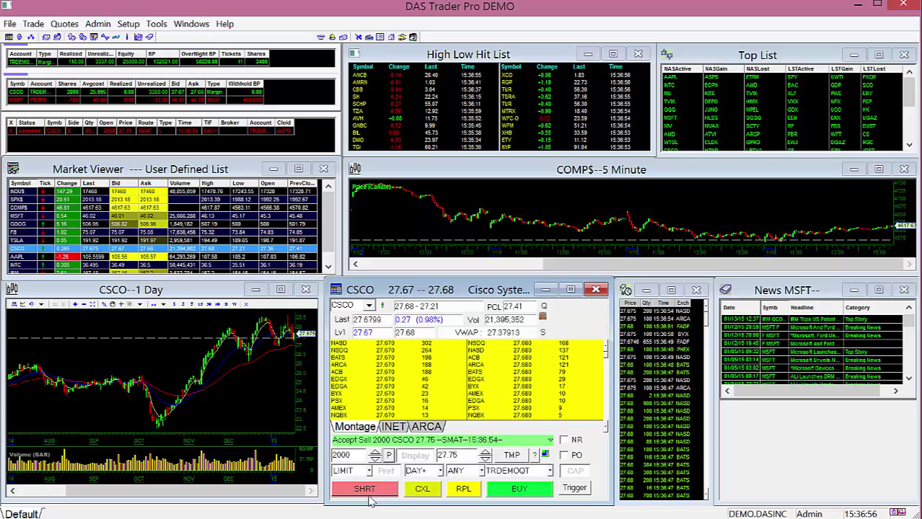
pyautogui.click(432, 494)
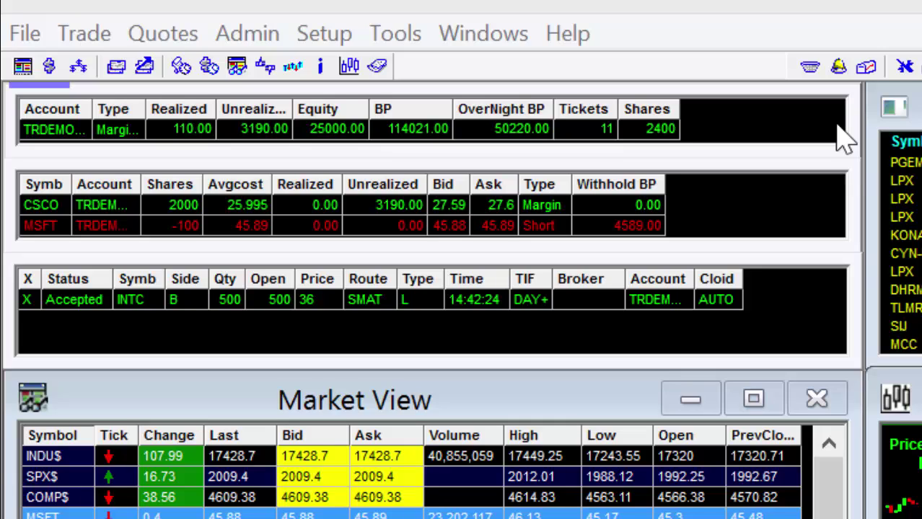
pyautogui.rightClick(745, 128)
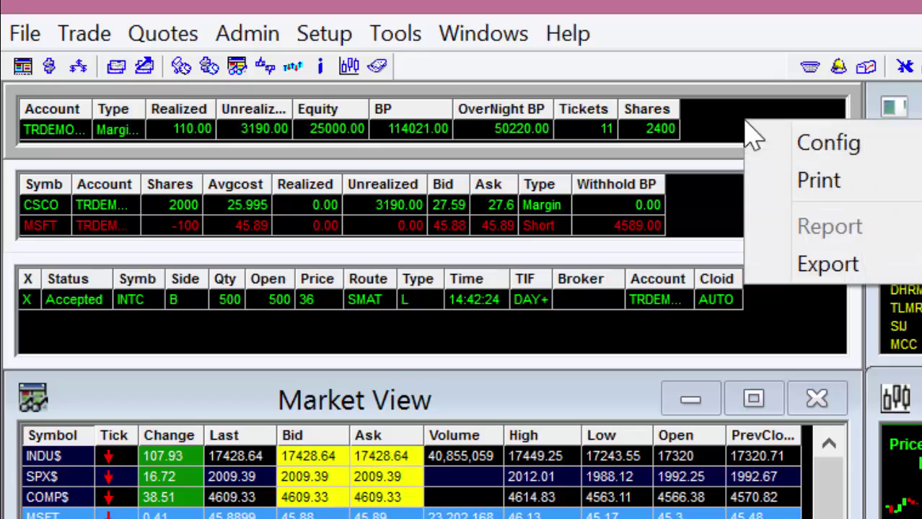
pyautogui.click(826, 150)
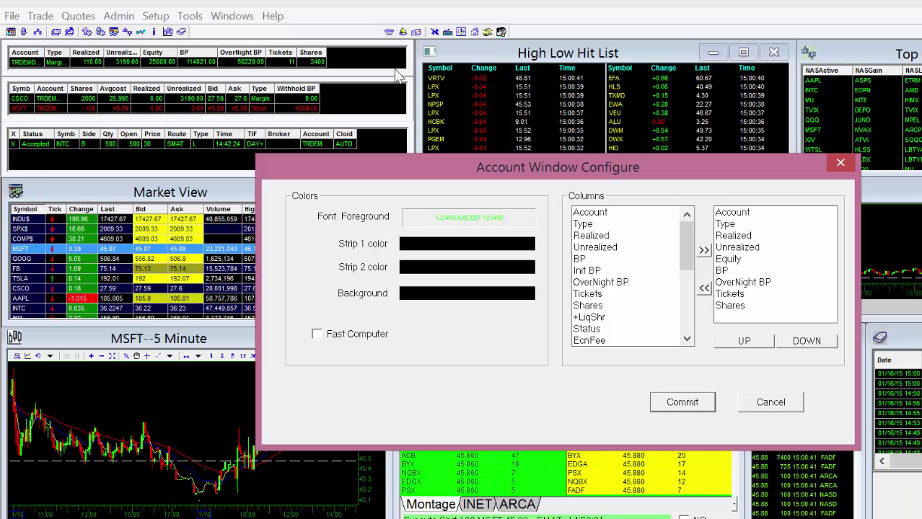
pyautogui.click(769, 403)
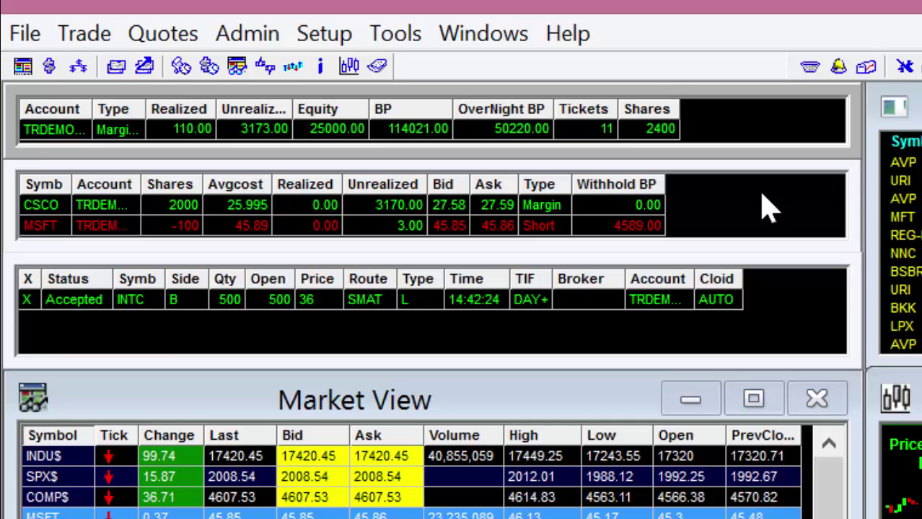
pyautogui.rightClick(768, 208)
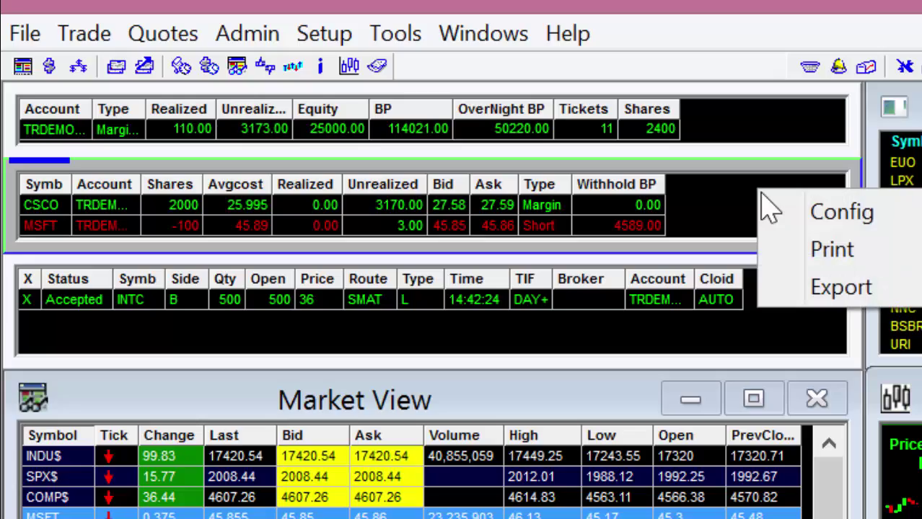
pyautogui.click(799, 217)
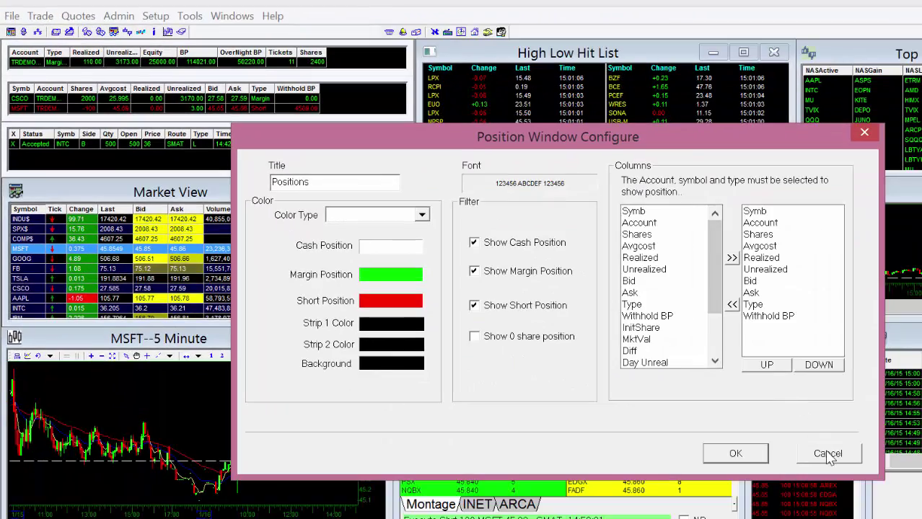
pyautogui.click(828, 454)
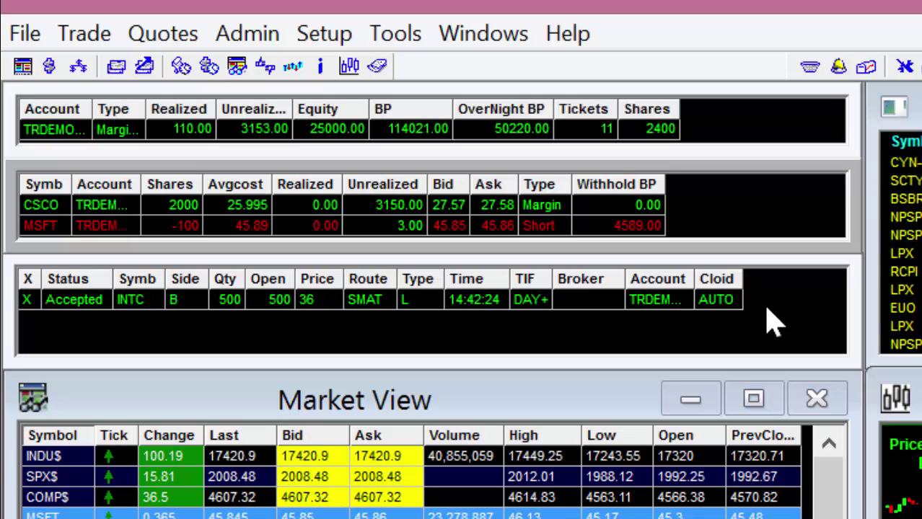
# Cancel the accepted 500-share INTC buy at 36 from the Open Orders pane.
pyautogui.click(778, 329)
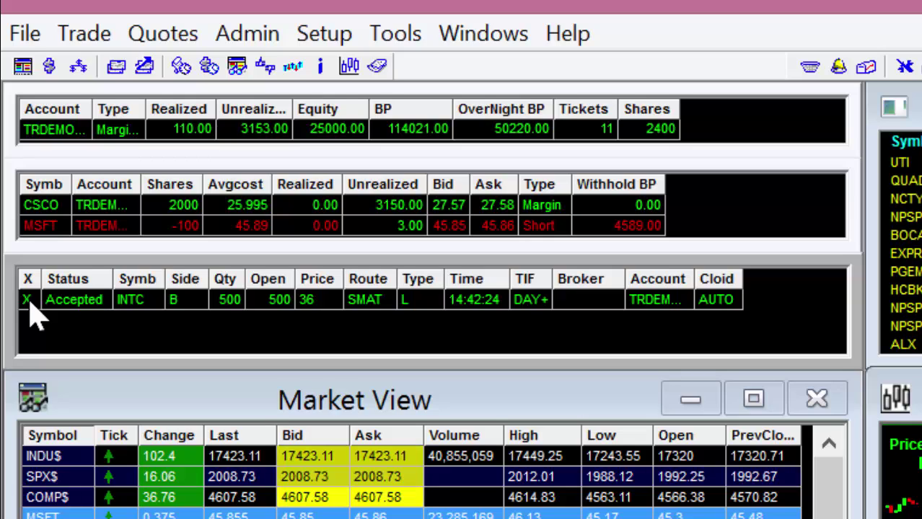
pyautogui.click(29, 301)
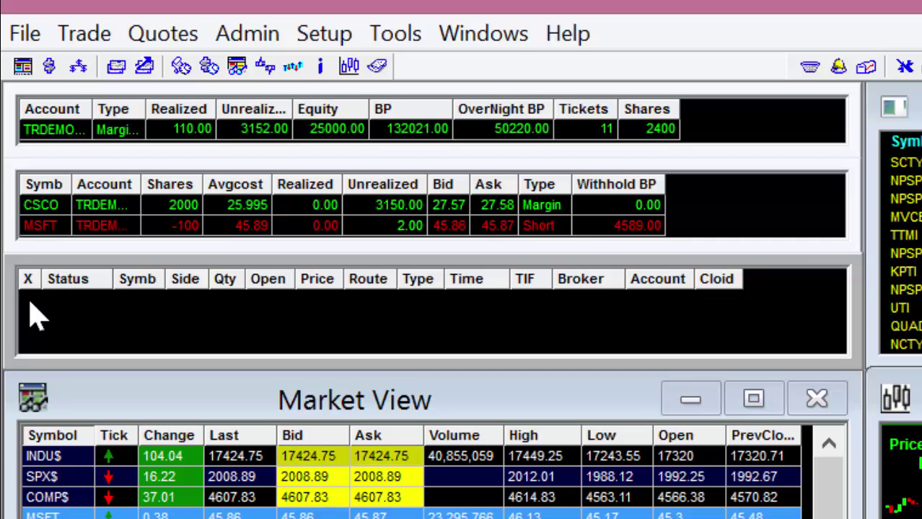
# Pop the open orders panel out of its dock, reposition it, and re-embed it as an MDI child window.
pyautogui.moveTo(36, 281); pyautogui.dragTo(531, 154)
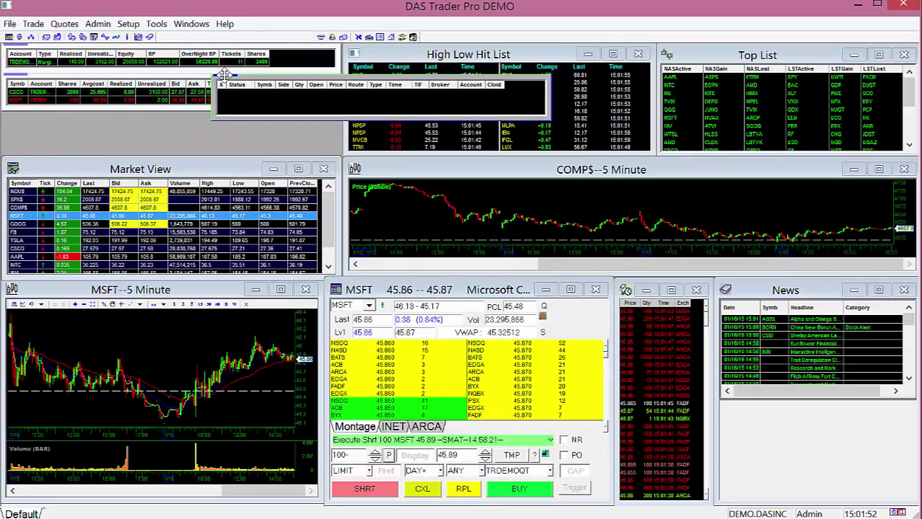
pyautogui.moveTo(224, 75); pyautogui.dragTo(225, 77)
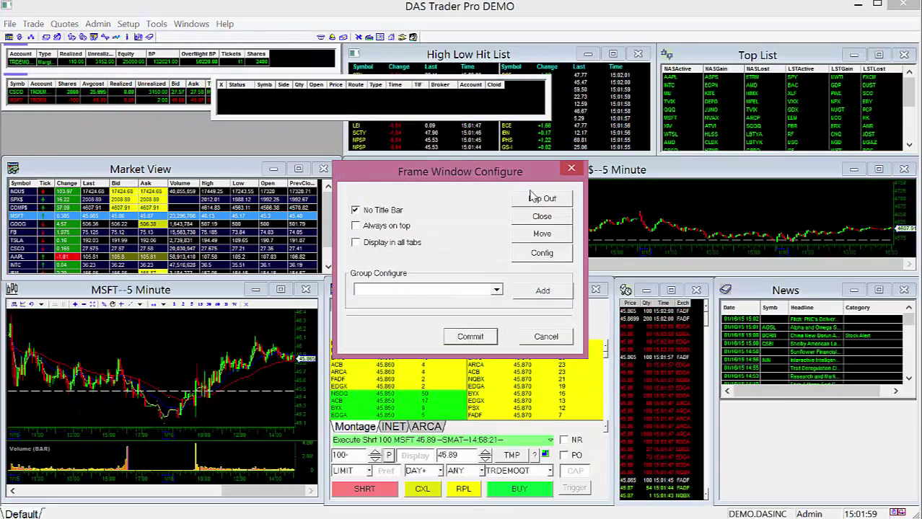
pyautogui.click(545, 198)
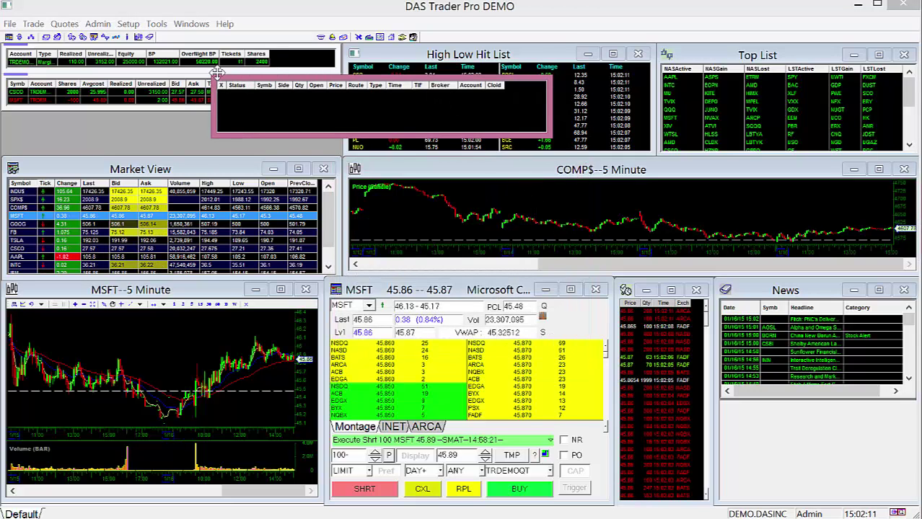
pyautogui.moveTo(217, 74); pyautogui.dragTo(225, 102)
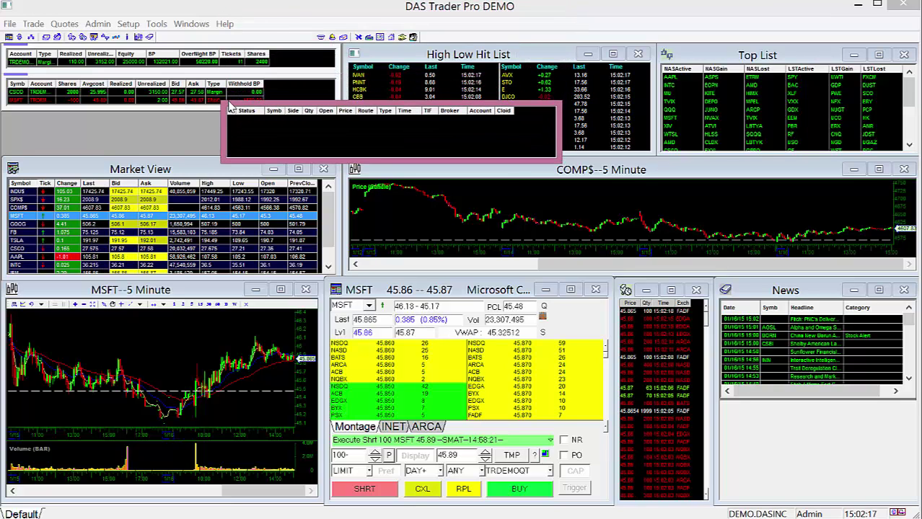
pyautogui.doubleClick(420, 102)
pyautogui.click(472, 70)
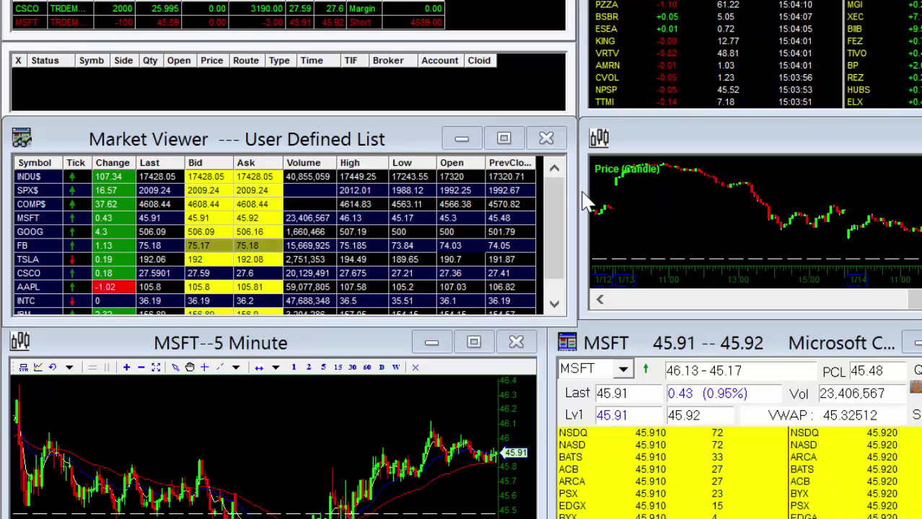
# Load FB, view the NASDAQ Actives toplist, then return Market Viewer to the User Defined List.
pyautogui.click(38, 245)
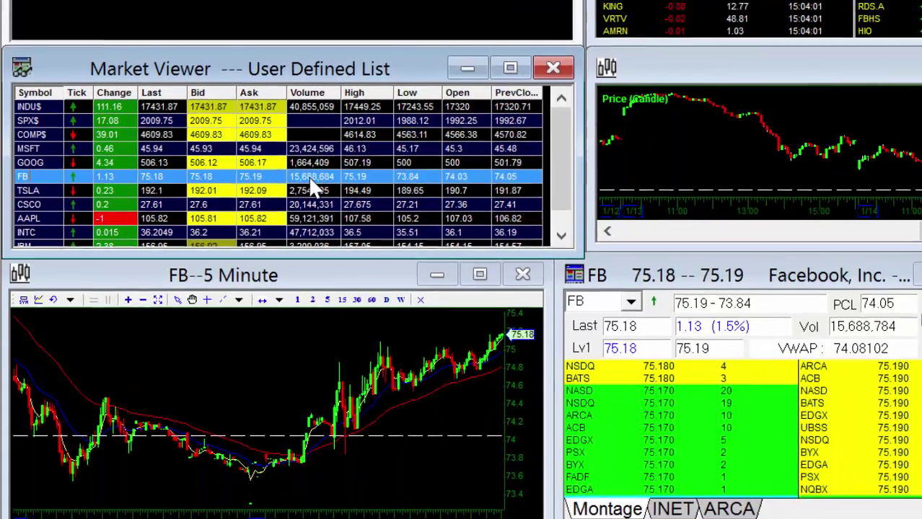
pyautogui.rightClick(316, 248)
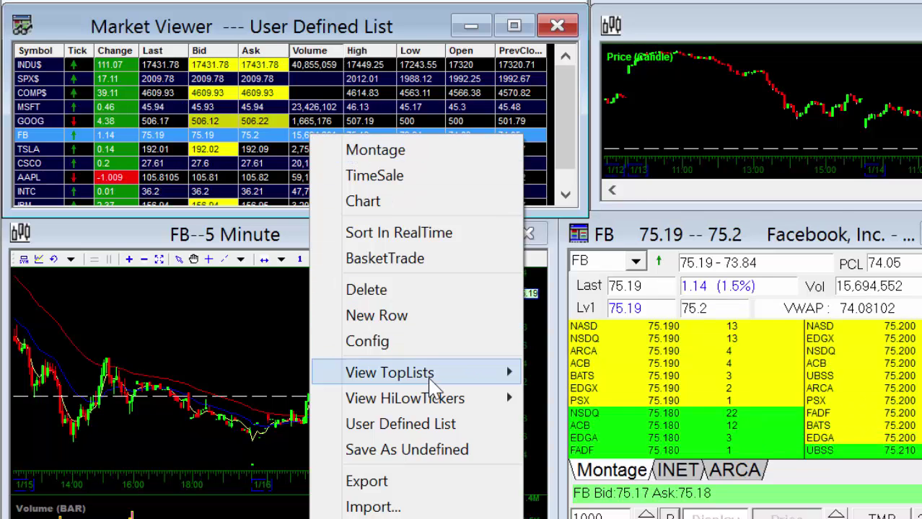
pyautogui.moveTo(405, 380)
pyautogui.click(266, 372)
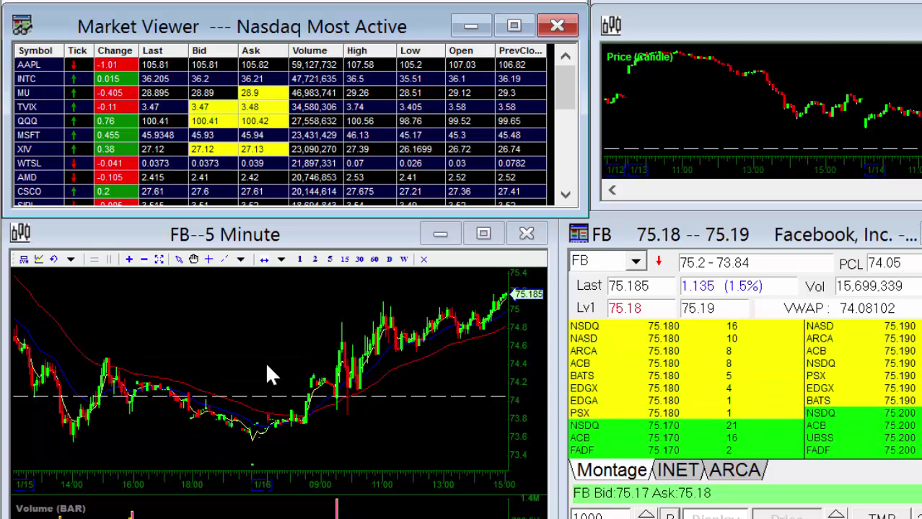
pyautogui.rightClick(393, 128)
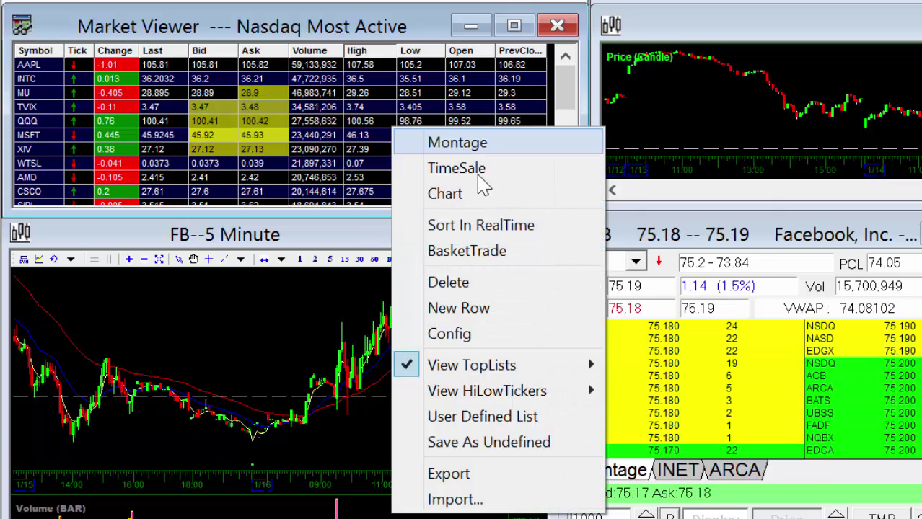
pyautogui.click(504, 420)
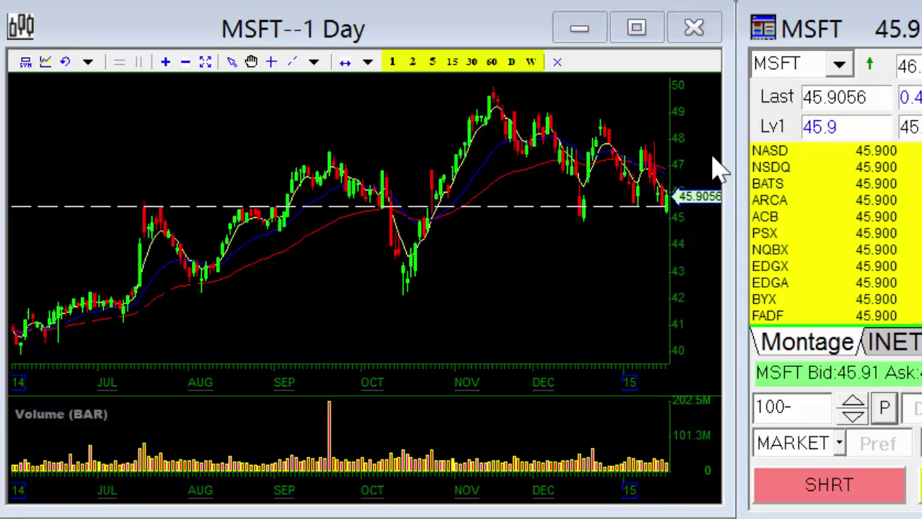
# Switch the MSFT chart to 5-minute bars, draw a trendline, then remove all drawn lines.
pyautogui.click(432, 62)
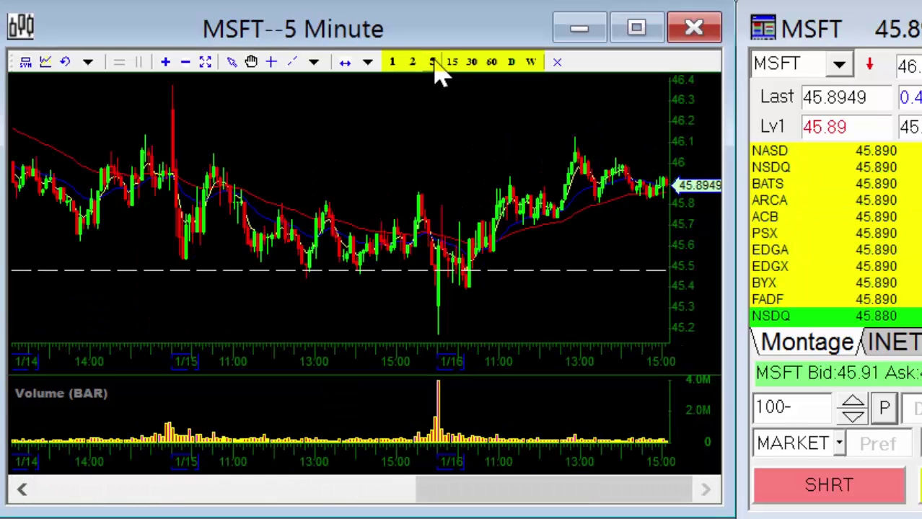
pyautogui.click(314, 63)
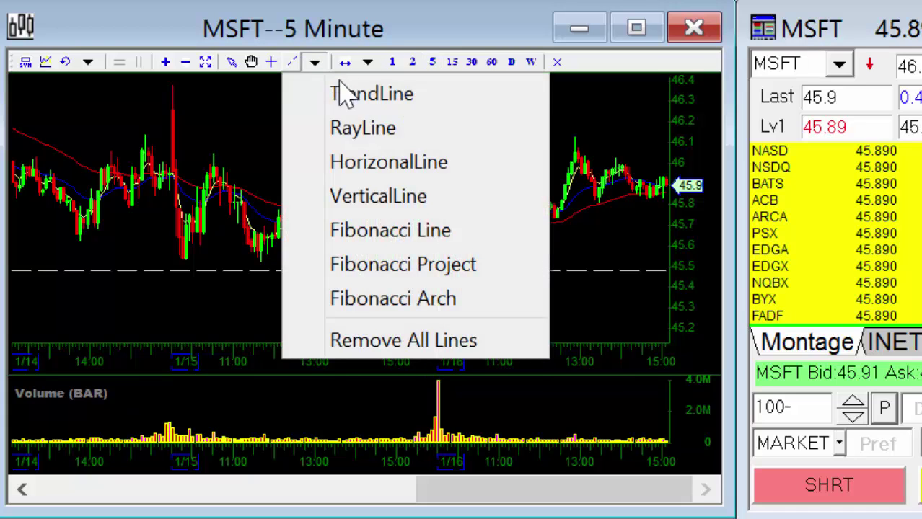
pyautogui.click(352, 94)
pyautogui.moveTo(439, 314); pyautogui.dragTo(671, 195)
pyautogui.click(315, 62)
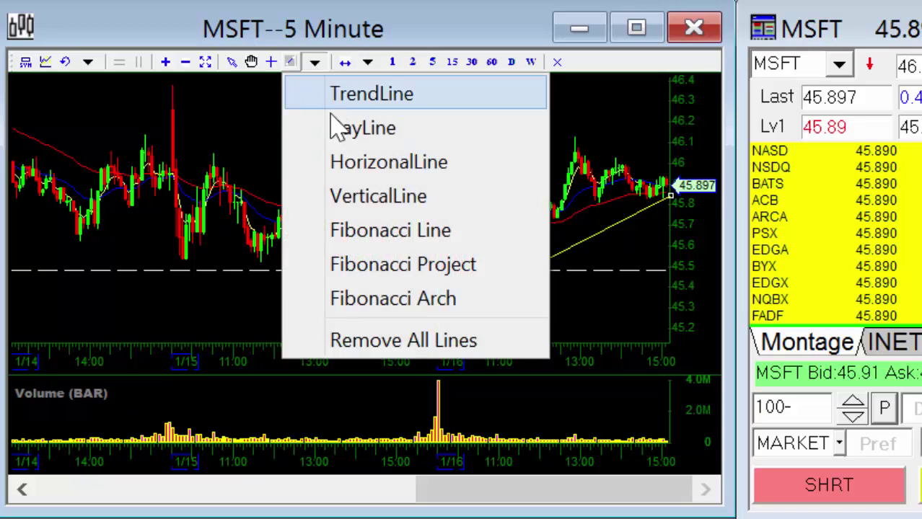
pyautogui.click(383, 340)
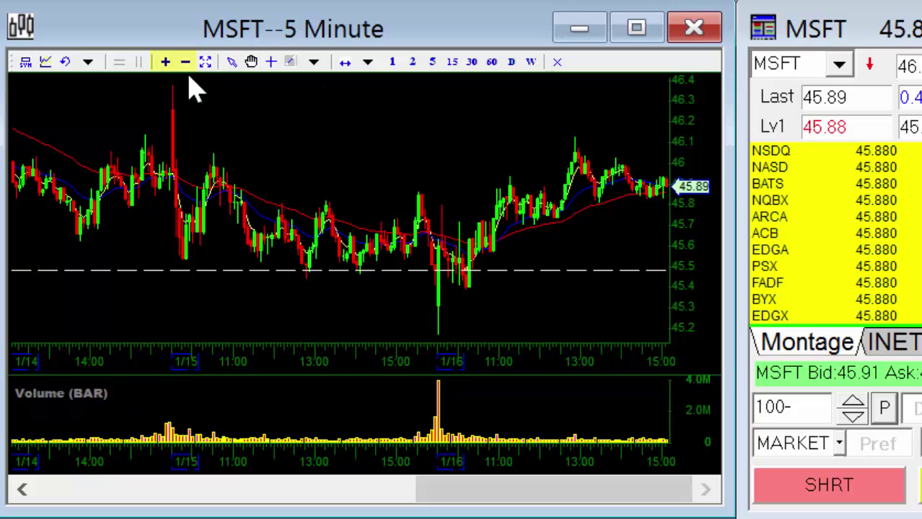
# Zoom the chart to cover 1/15–1/16 and open Study Config showing candles plus 20, 5, 50 EMAs.
pyautogui.click(166, 70)
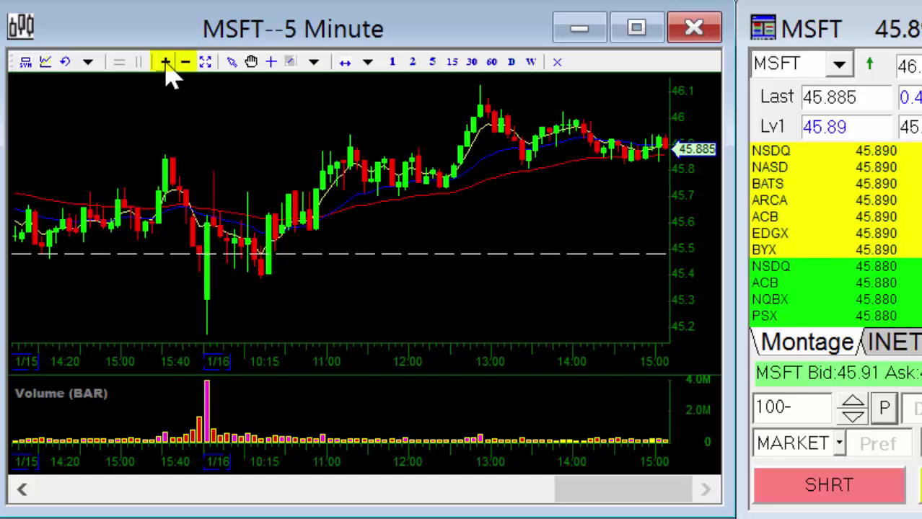
pyautogui.click(184, 71)
pyautogui.click(183, 67)
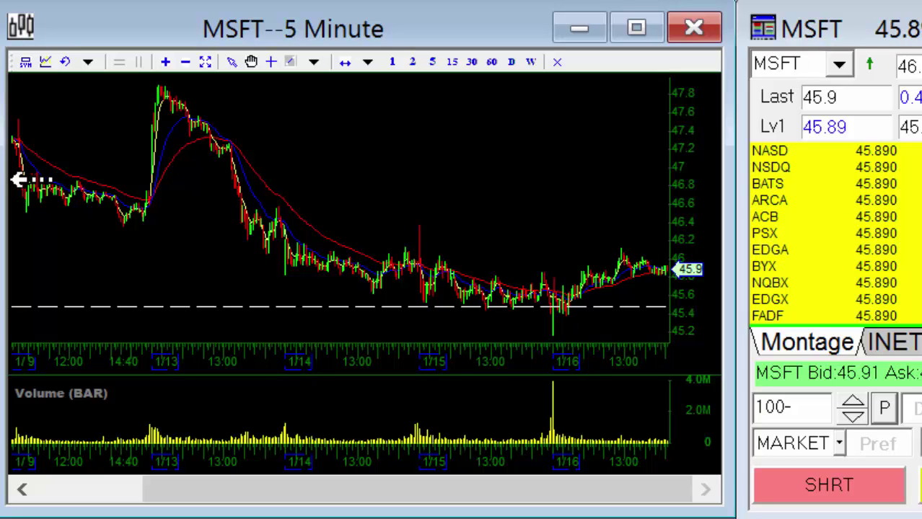
pyautogui.scroll(-1, 20, 180)
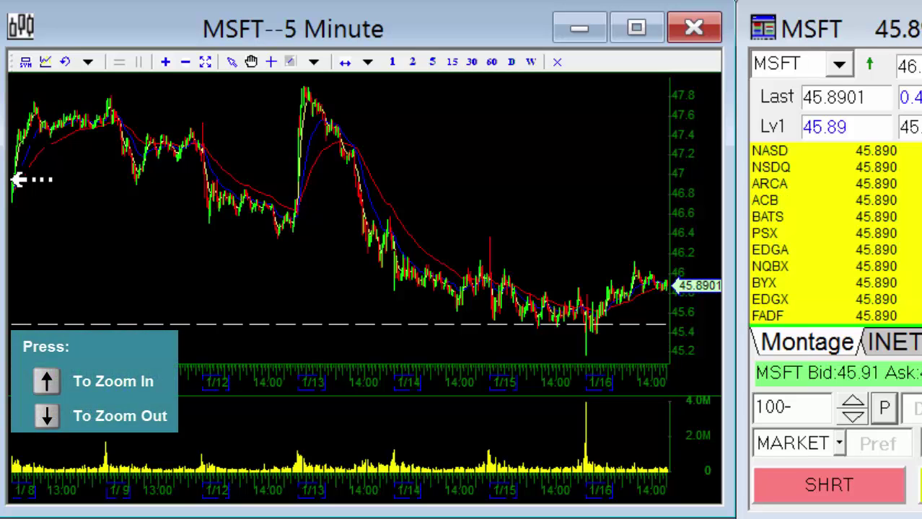
pyautogui.press('Up')
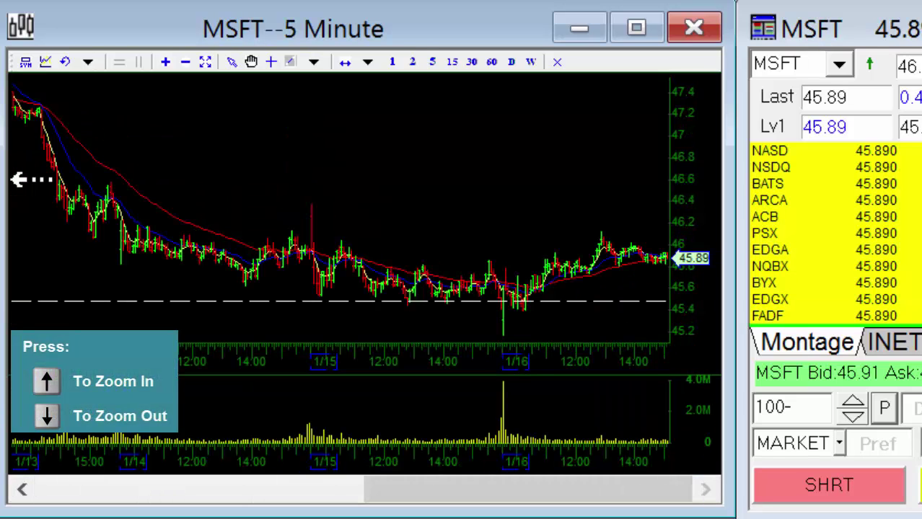
pyautogui.press('Up')
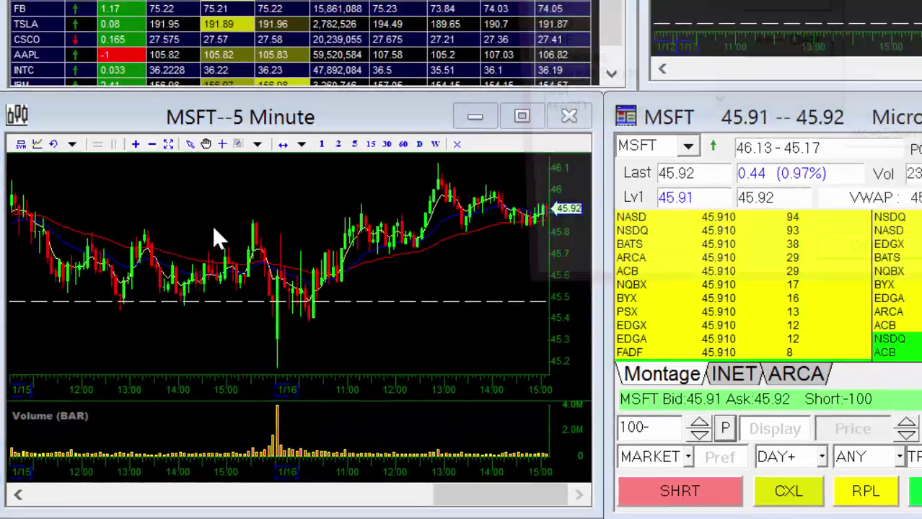
pyautogui.doubleClick(261, 177)
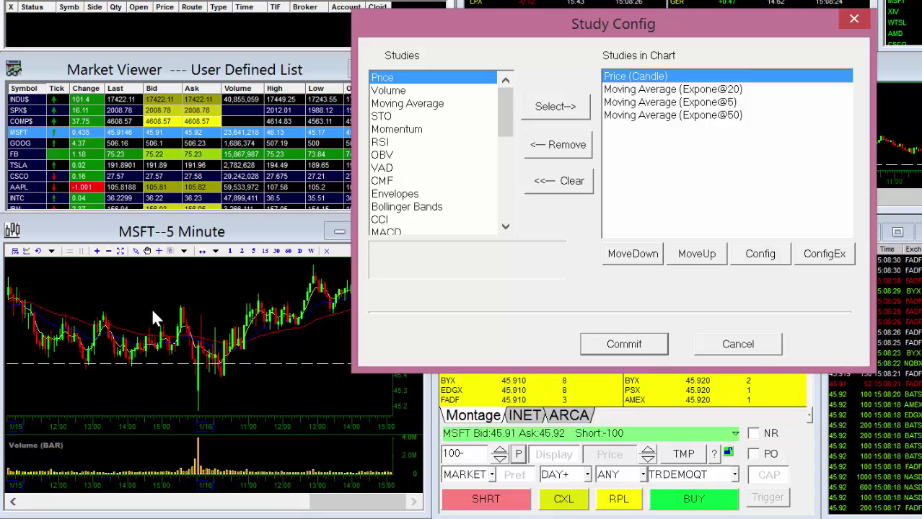
# Close Study Config, add a new chart area, and commit the STO stochastics study to it.
pyautogui.click(714, 340)
pyautogui.rightClick(241, 344)
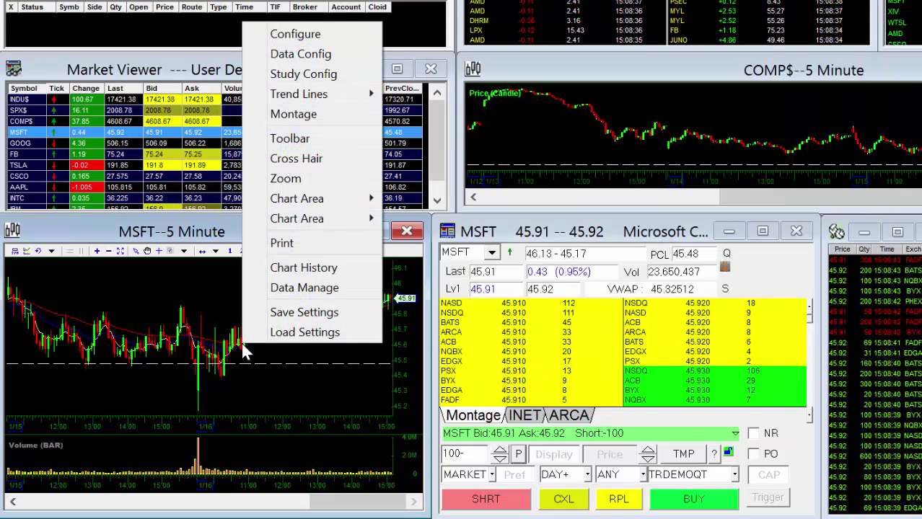
pyautogui.moveTo(307, 222)
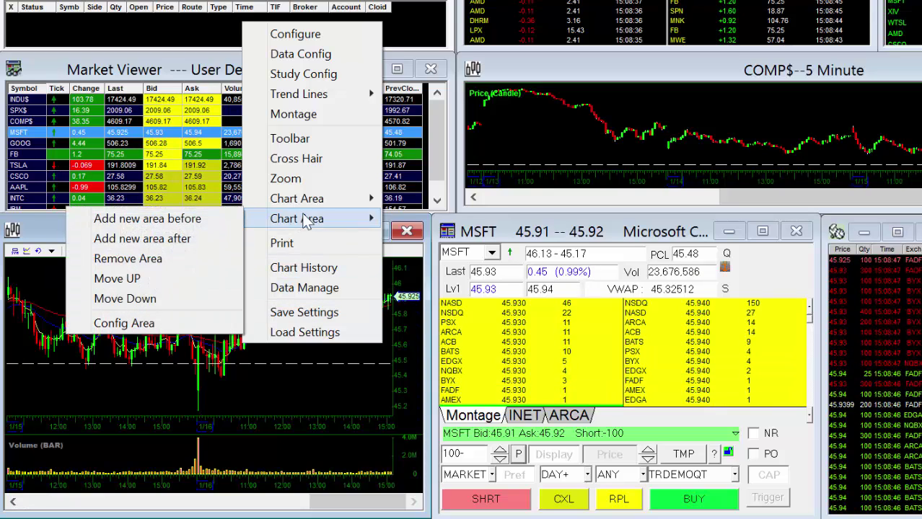
pyautogui.click(202, 238)
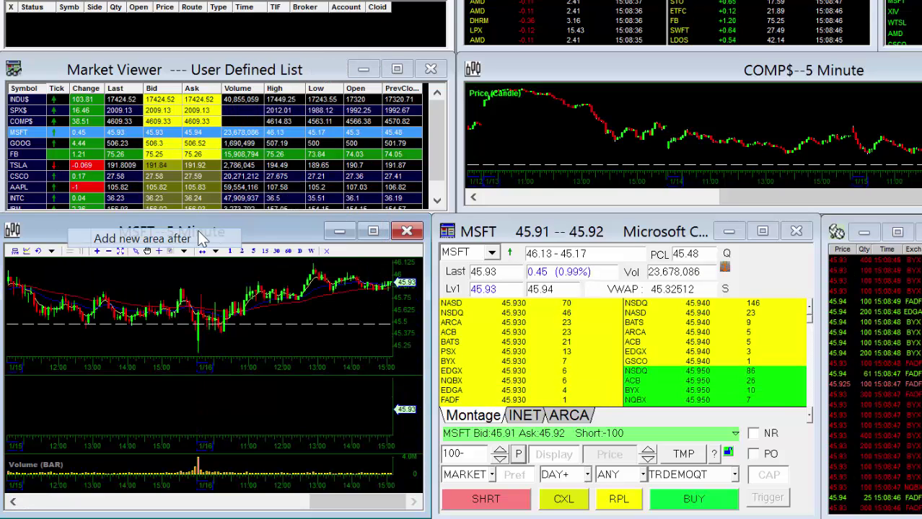
pyautogui.doubleClick(190, 411)
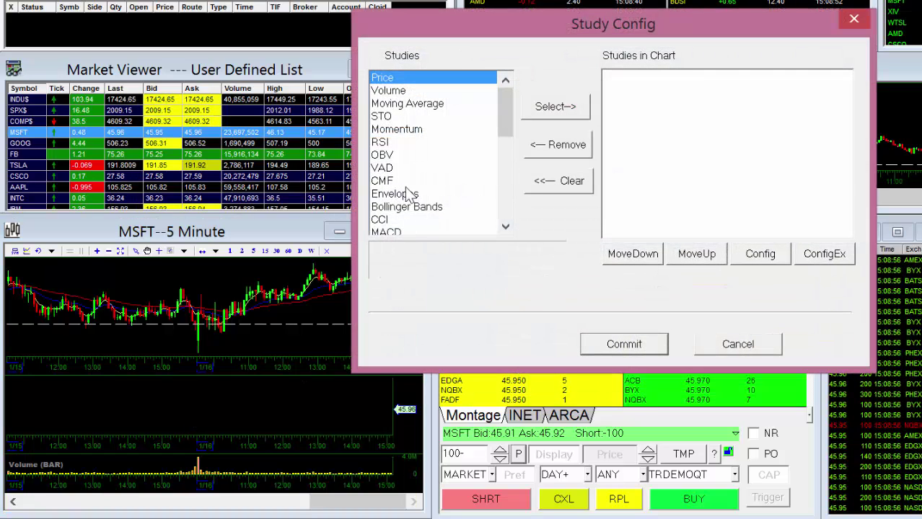
pyautogui.click(381, 116)
pyautogui.click(552, 108)
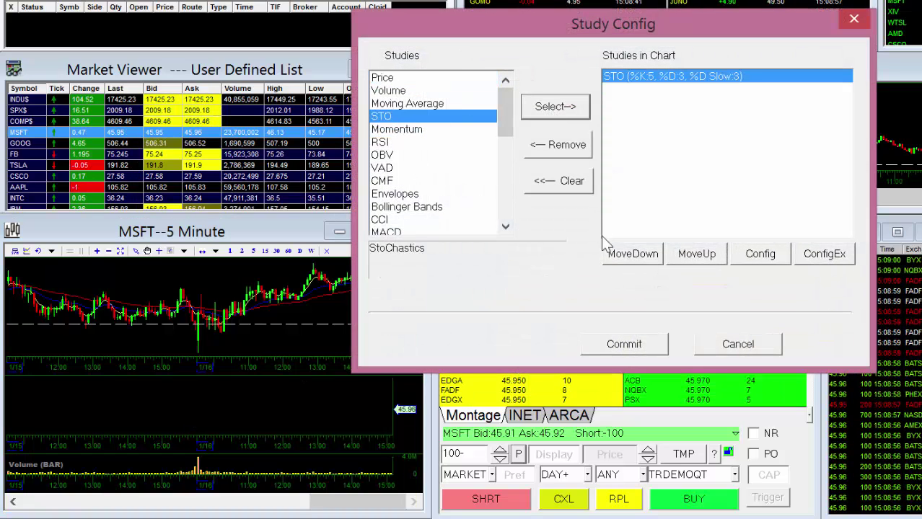
pyautogui.click(628, 345)
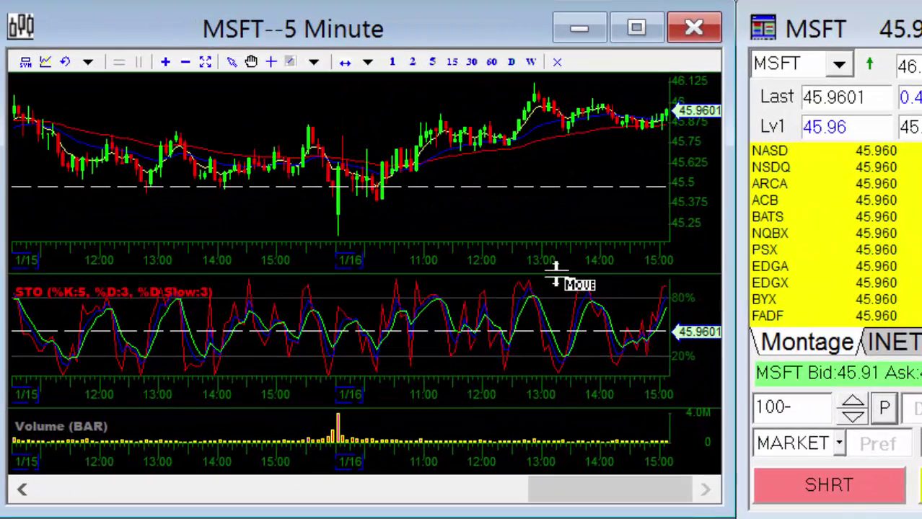
# Enlarge the stochastics pane, then remove that chart area again.
pyautogui.moveTo(555, 272); pyautogui.dragTo(543, 317)
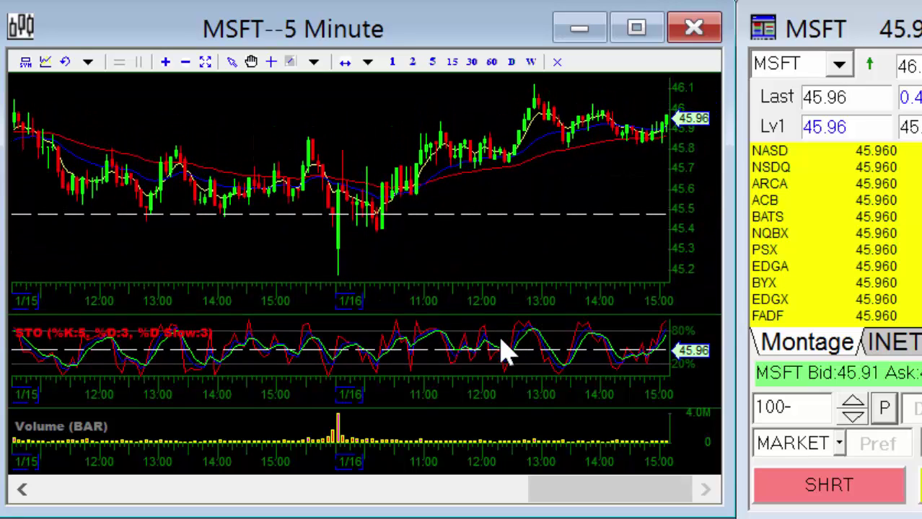
pyautogui.rightClick(505, 352)
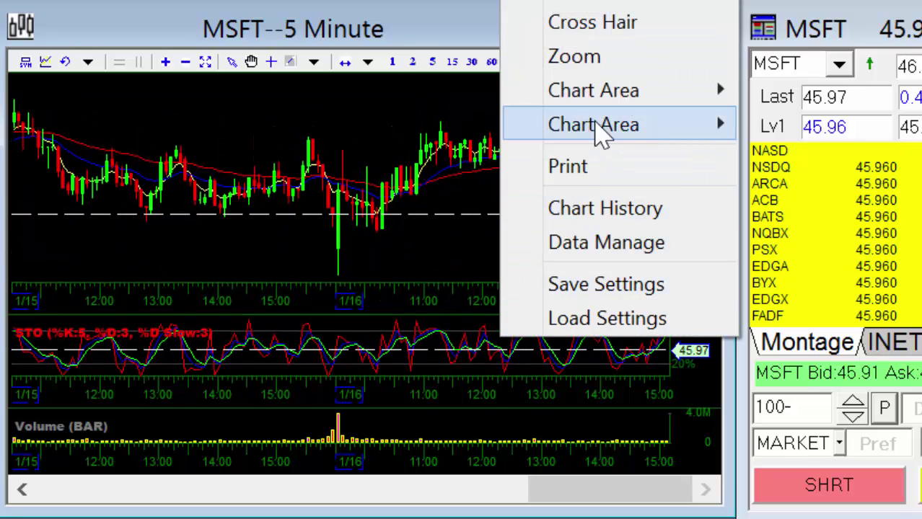
pyautogui.moveTo(598, 132)
pyautogui.click(386, 193)
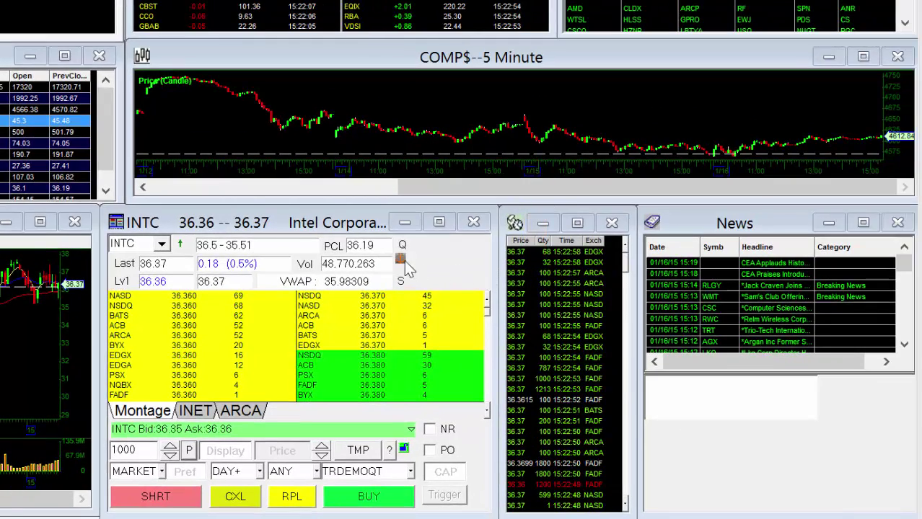
# Link the INTC montage to the upper COMP$ chart, then open and cancel Level 2 Config.
pyautogui.moveTo(401, 260); pyautogui.dragTo(435, 154)
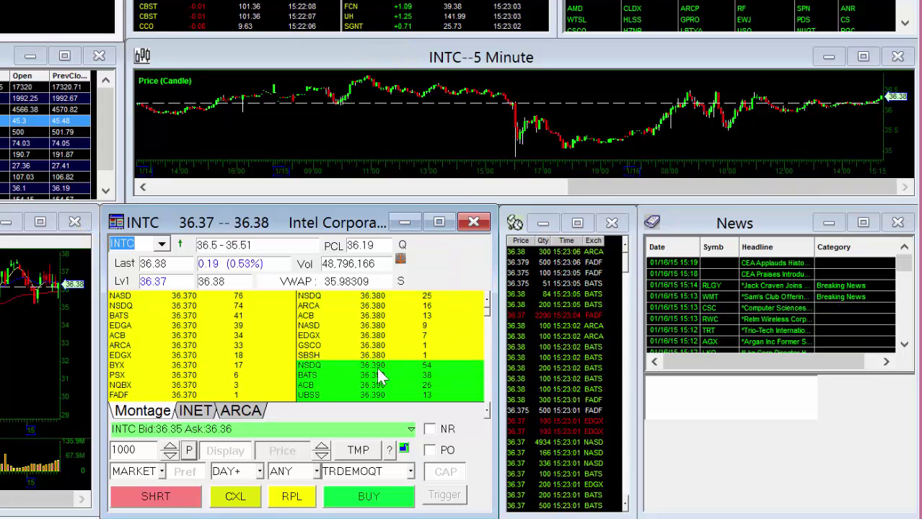
pyautogui.rightClick(388, 398)
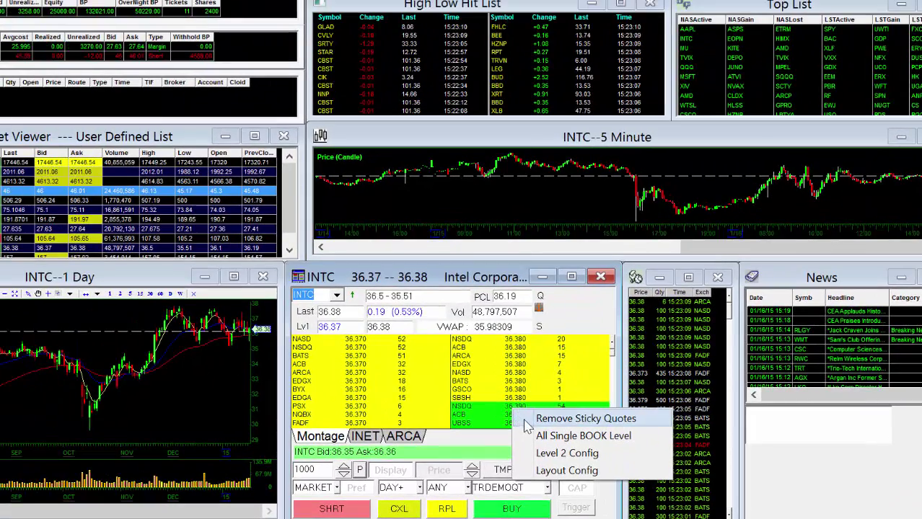
pyautogui.click(543, 453)
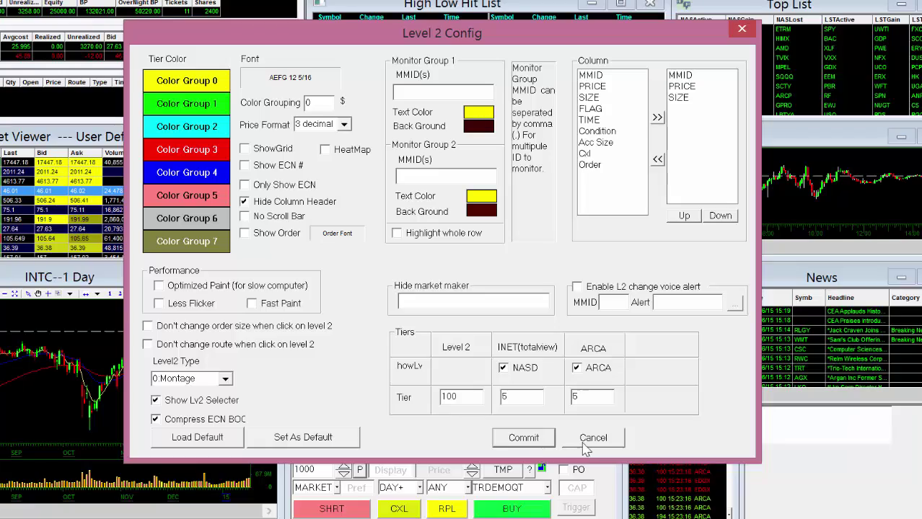
pyautogui.click(586, 443)
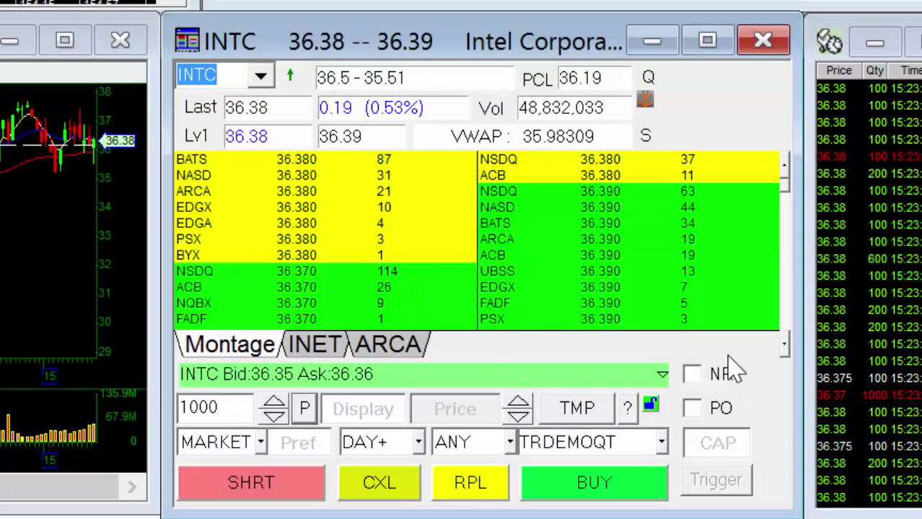
# Read the help explanation for the Price field, then load CSCO into the montage.
pyautogui.click(629, 417)
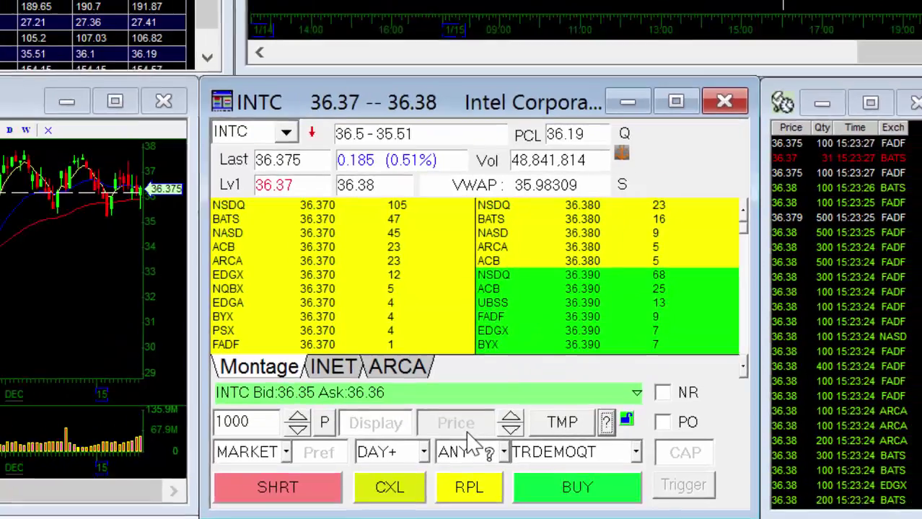
pyautogui.click(466, 418)
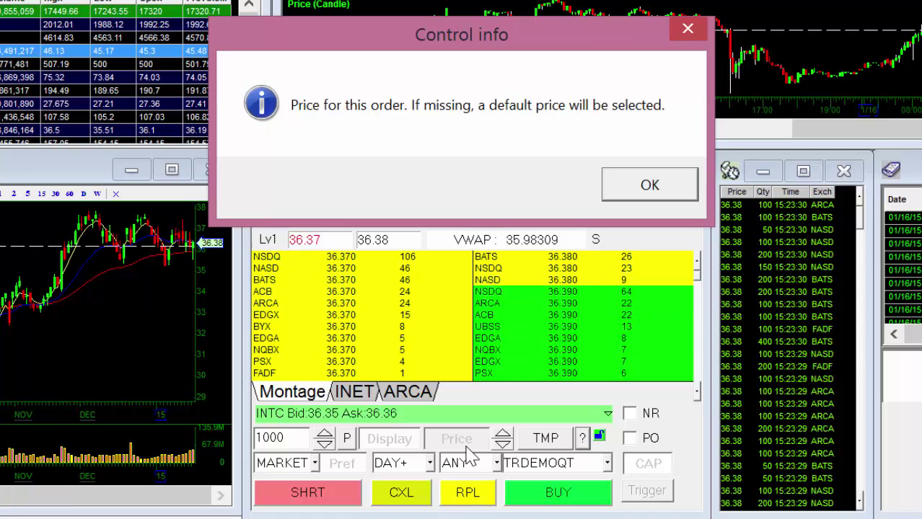
pyautogui.click(644, 188)
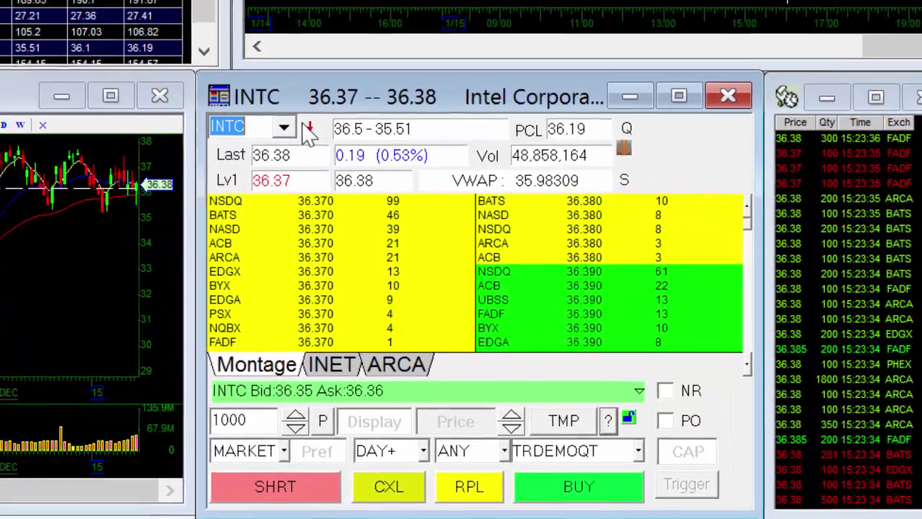
pyautogui.write('CSCO')
pyautogui.press('Return')
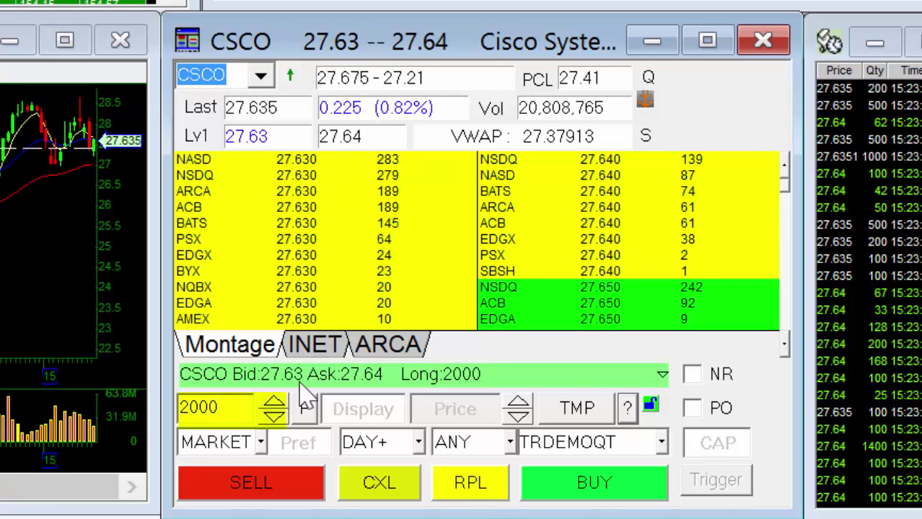
# Set the order quantity to 300, then to the full 2000-share position.
pyautogui.click(238, 411)
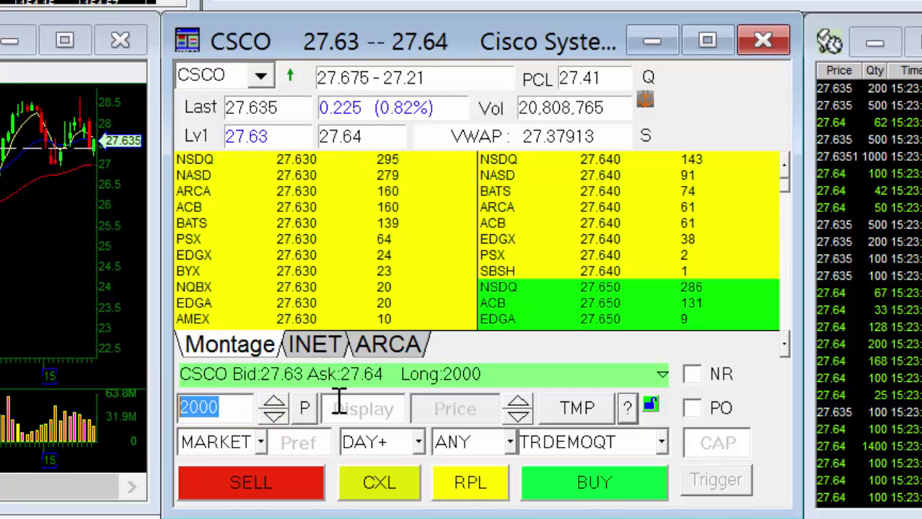
pyautogui.write('300')
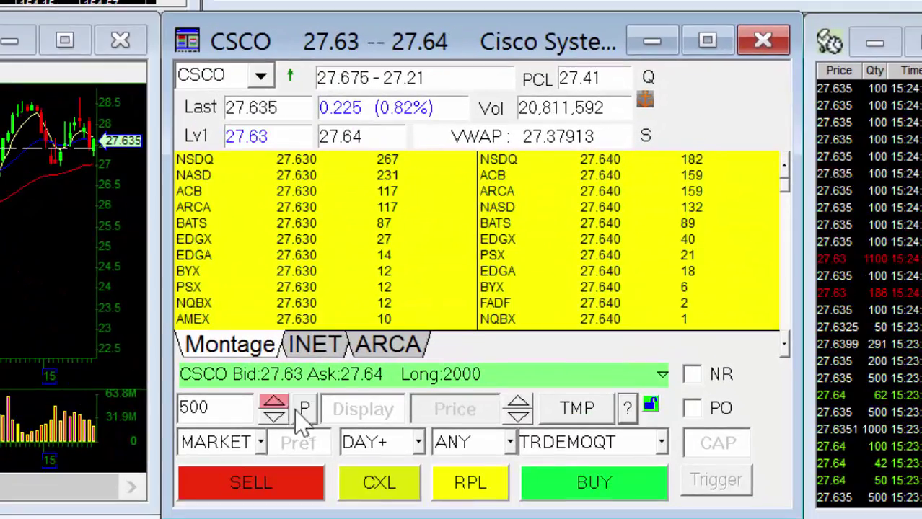
pyautogui.click(306, 411)
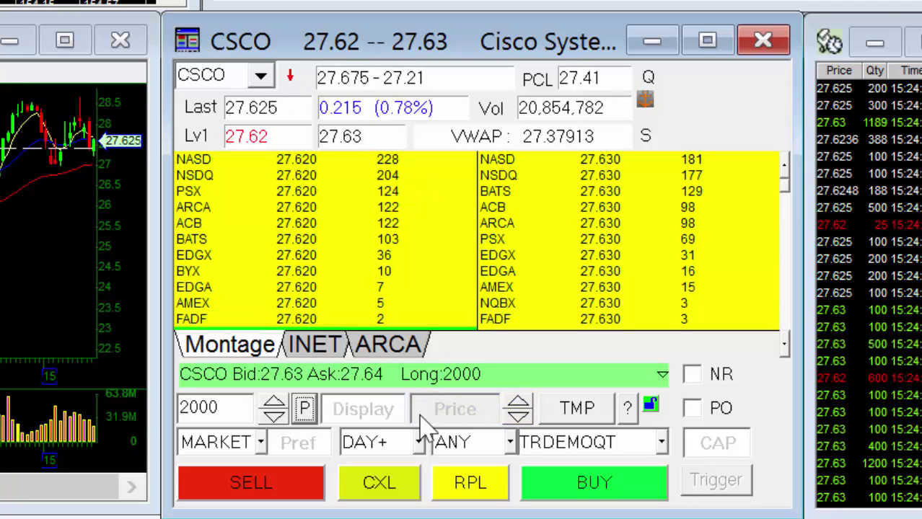
# Start a limit order from 27.63, raise the price to 27.76, and open the local default order settings.
pyautogui.click(625, 307)
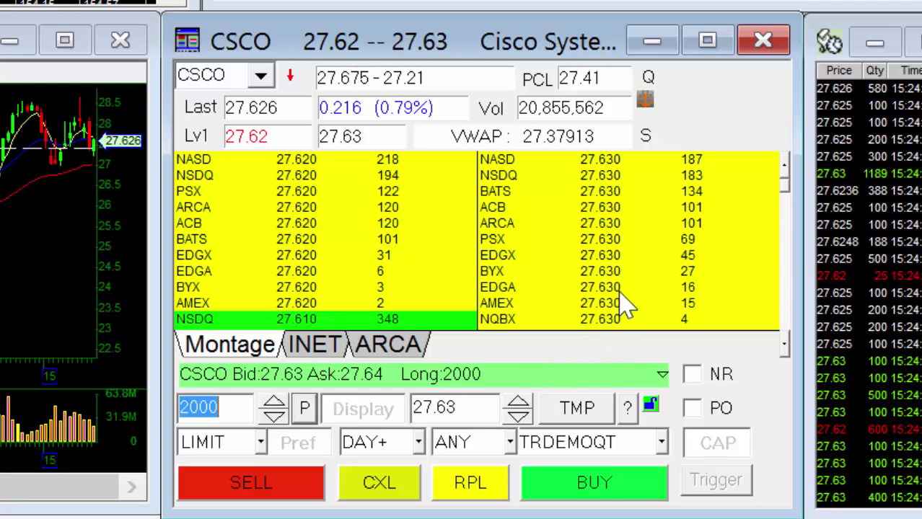
pyautogui.click(526, 400)
pyautogui.click(526, 400)
pyautogui.click(526, 401)
pyautogui.click(526, 400)
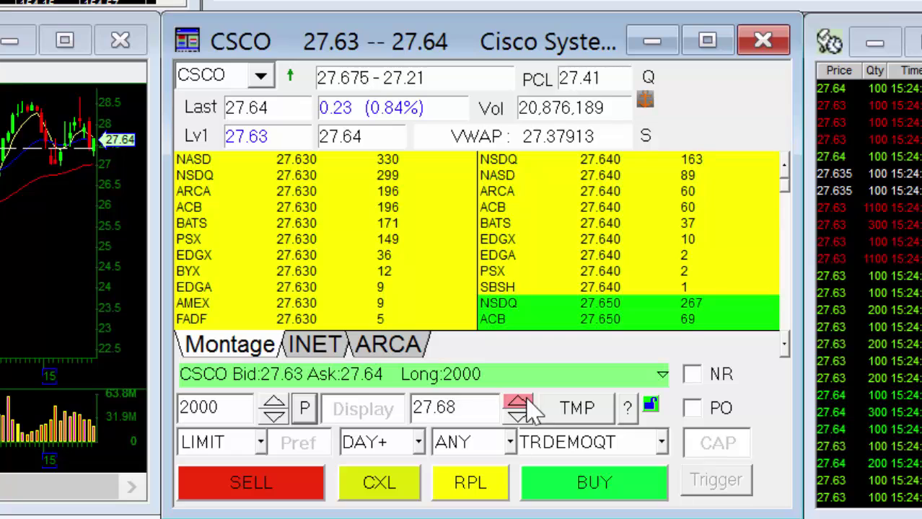
pyautogui.click(526, 401)
pyautogui.click(525, 400)
pyautogui.click(526, 401)
pyautogui.click(526, 401)
pyautogui.click(526, 400)
pyautogui.click(525, 401)
pyautogui.click(526, 400)
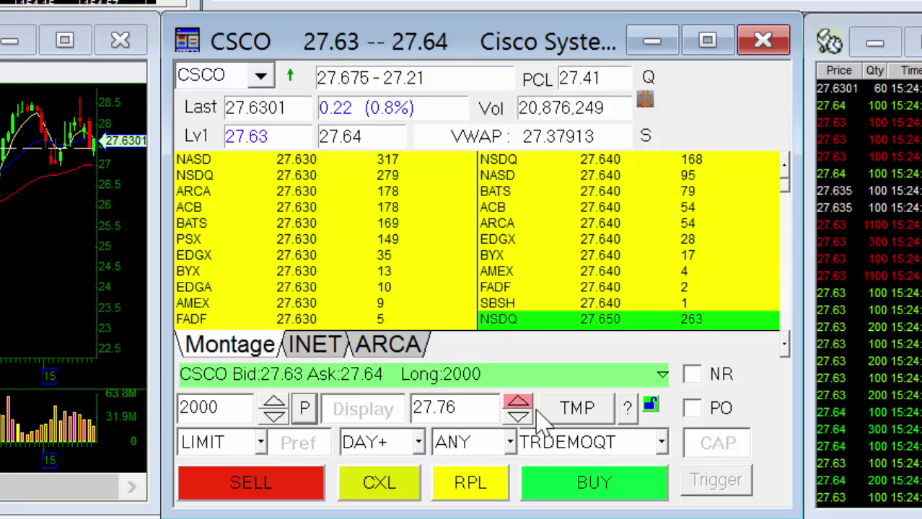
pyautogui.click(581, 410)
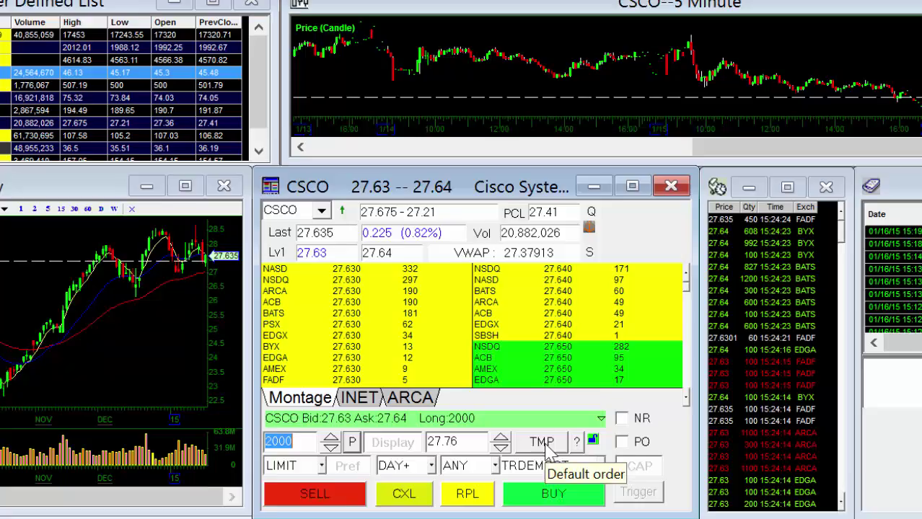
pyautogui.click(547, 449)
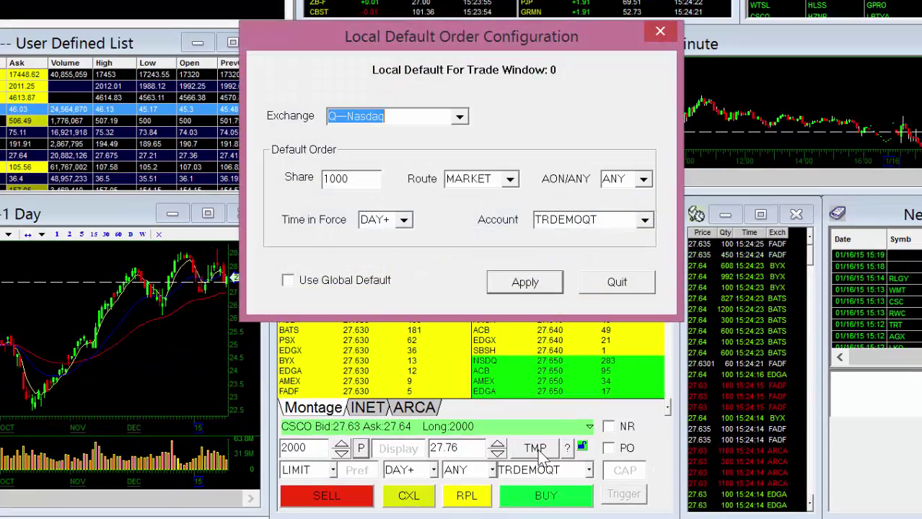
# Quit the default order configuration without applying, then lock and unlock the CSCO montage's order buttons.
pyautogui.click(619, 283)
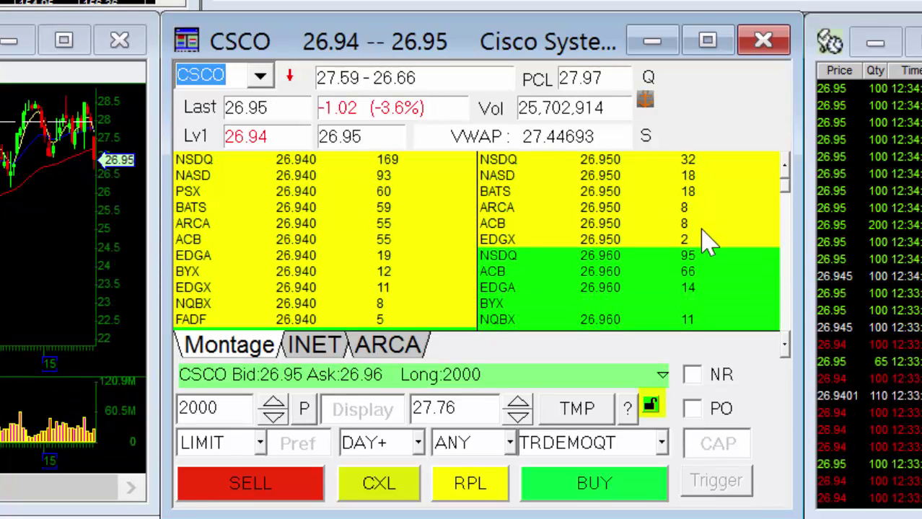
pyautogui.click(651, 406)
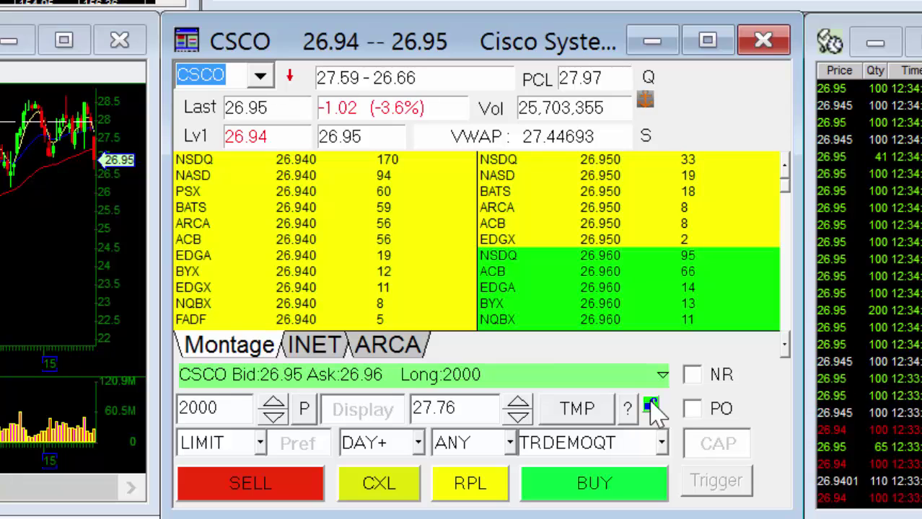
pyautogui.click(650, 406)
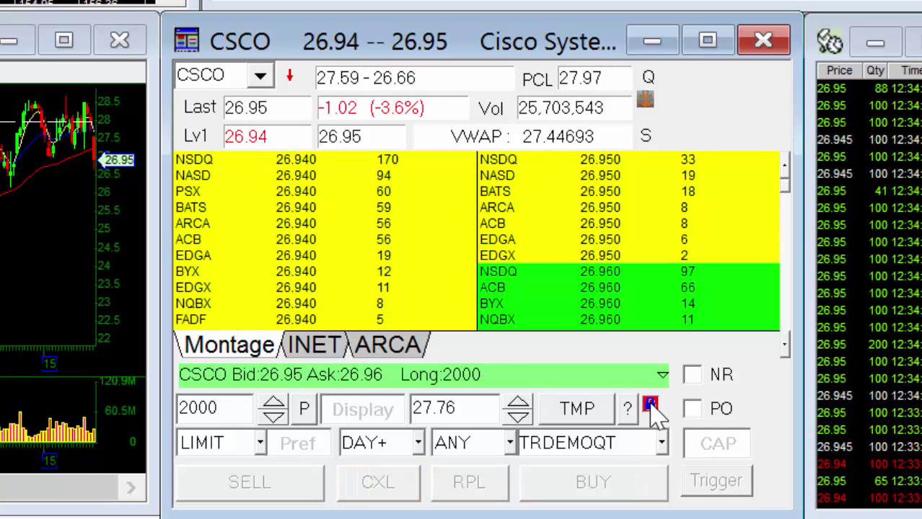
pyautogui.click(650, 406)
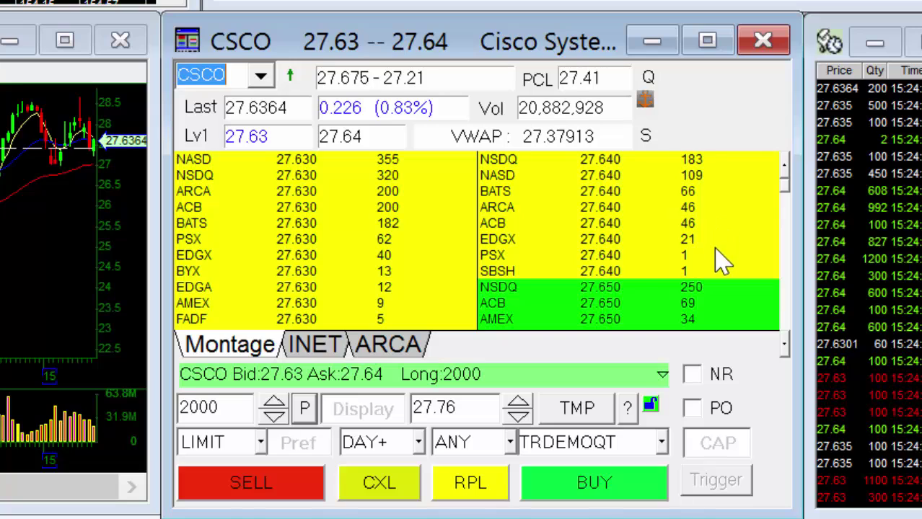
pyautogui.click(261, 443)
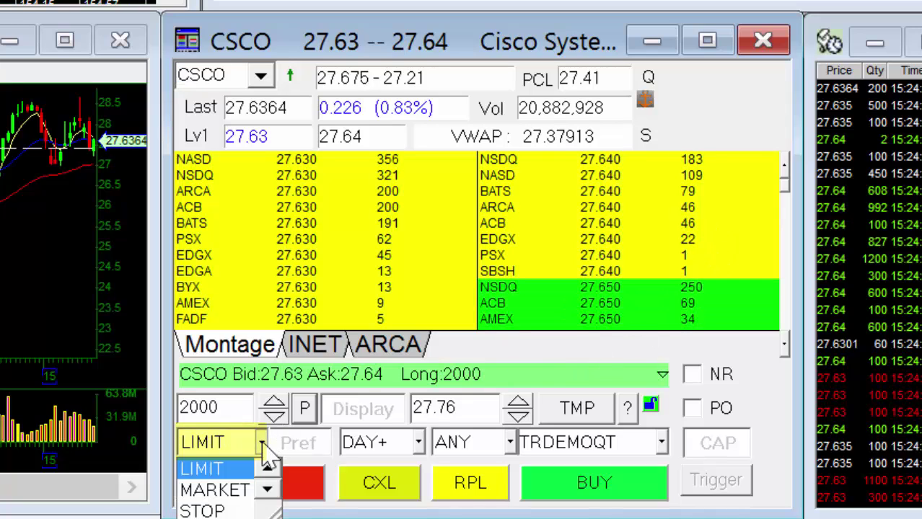
pyautogui.scroll(-3, 274, 498)
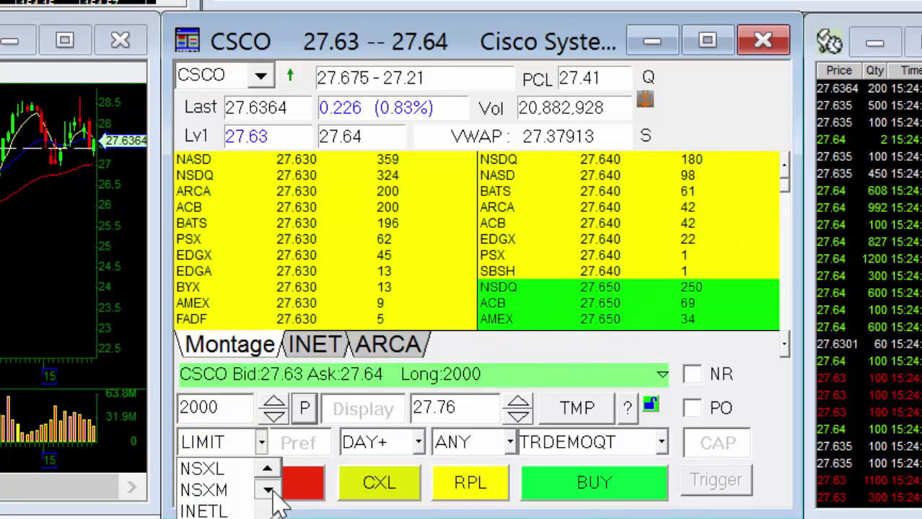
pyautogui.scroll(-2, 274, 498)
pyautogui.click(268, 469)
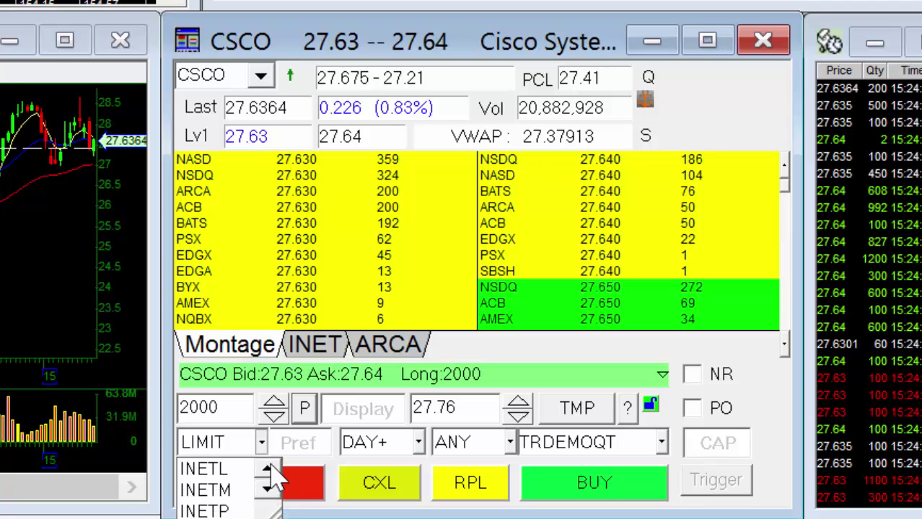
pyautogui.scroll(2, 271, 472)
pyautogui.click(267, 447)
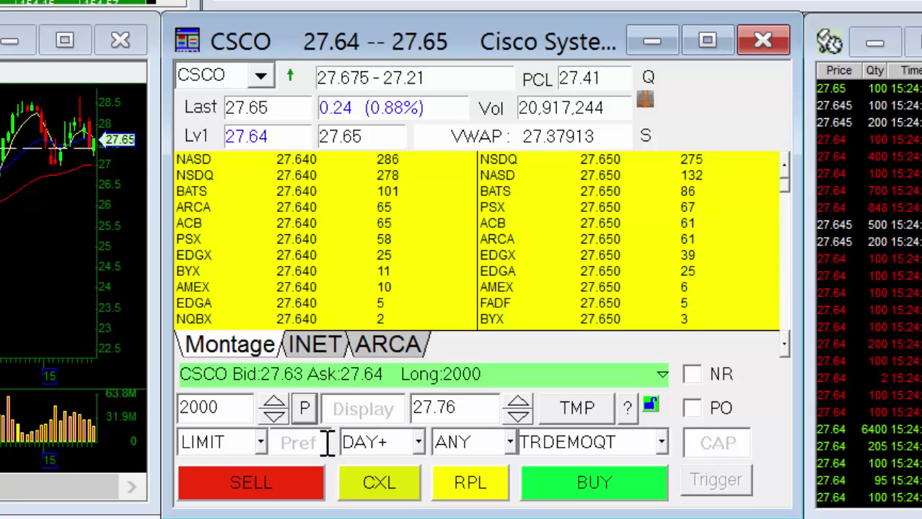
pyautogui.click(419, 442)
pyautogui.click(424, 490)
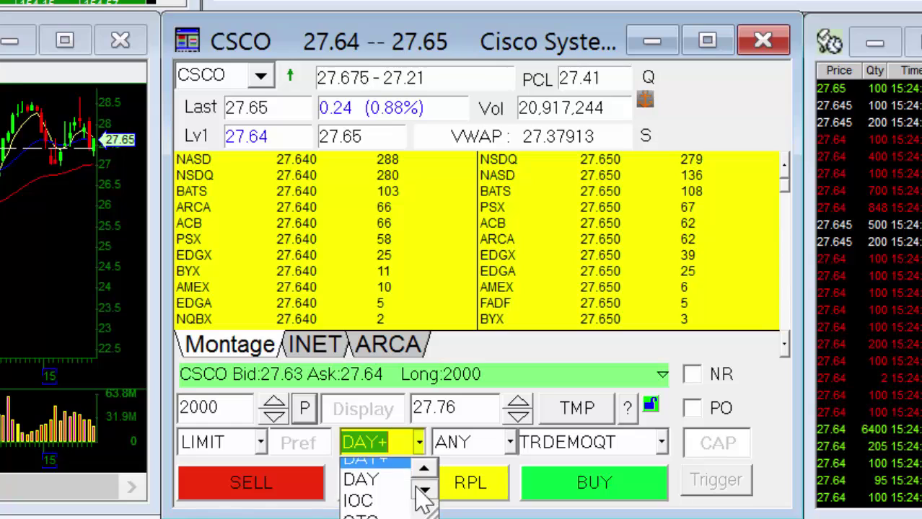
pyautogui.click(420, 443)
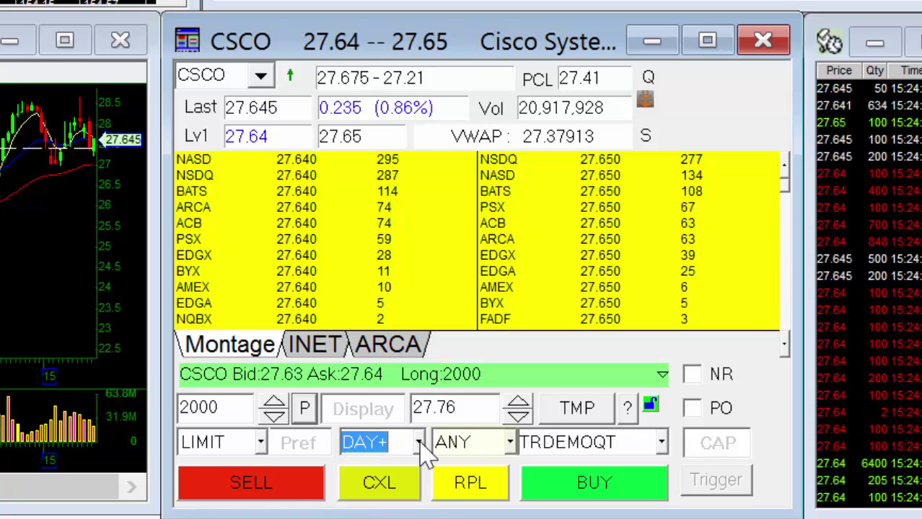
pyautogui.click(510, 442)
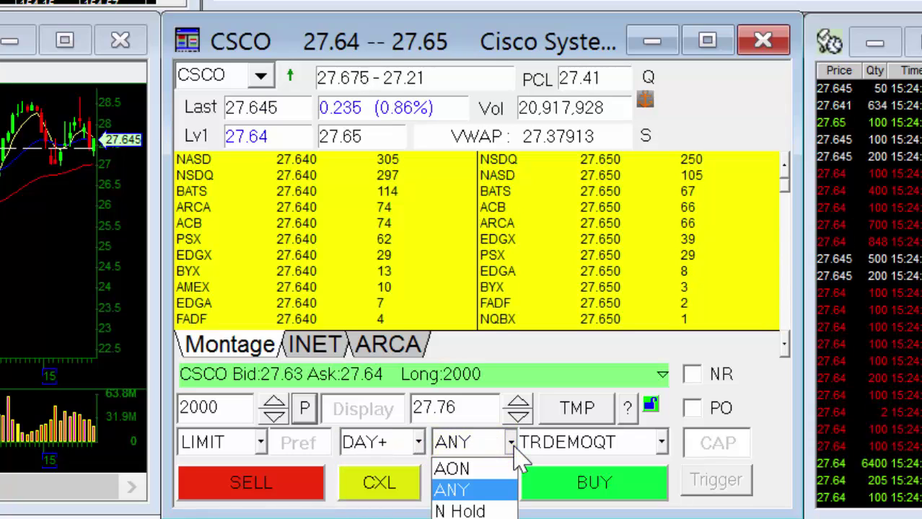
pyautogui.click(566, 447)
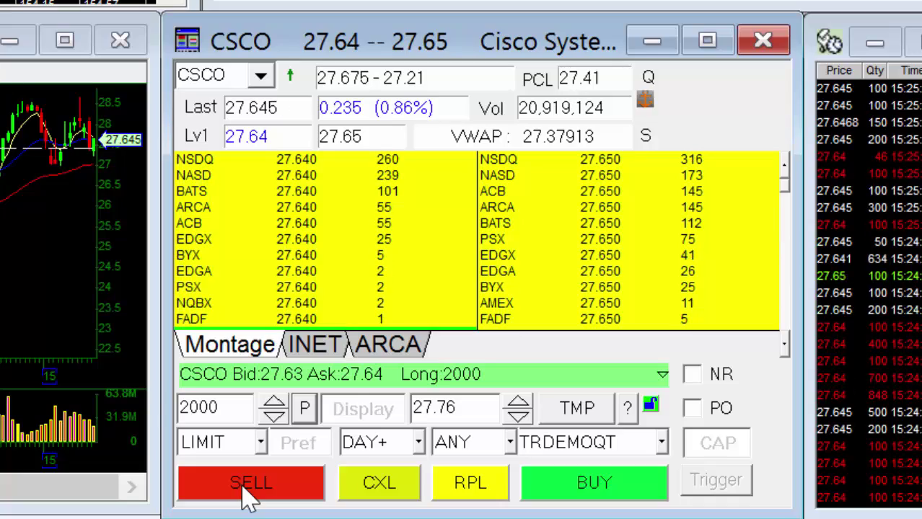
# Sell 2000 CSCO at a 27.76 limit, replace the order at 27.73, then cancel it.
pyautogui.click(245, 497)
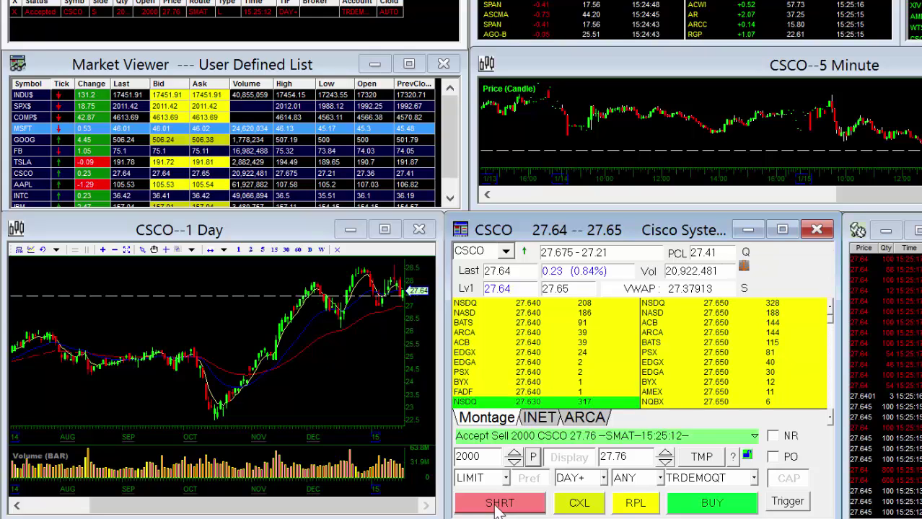
pyautogui.click(665, 463)
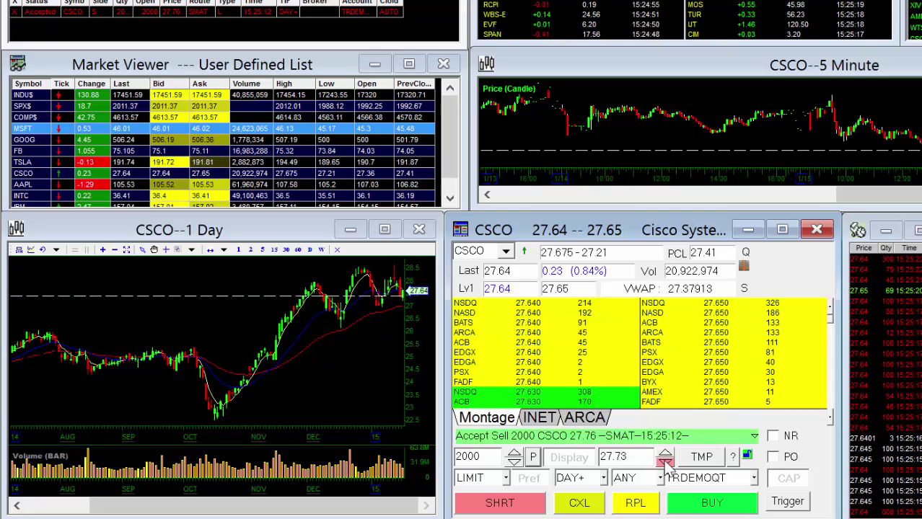
pyautogui.click(650, 505)
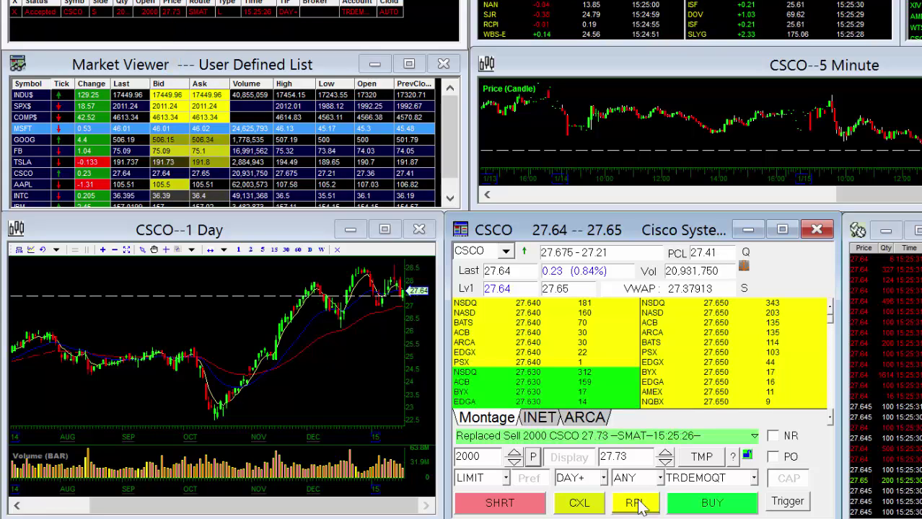
pyautogui.click(580, 503)
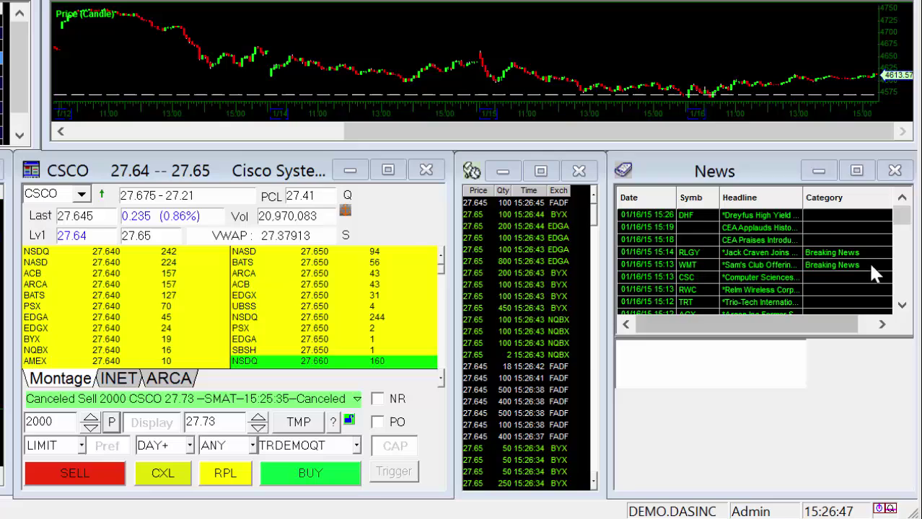
# Set the News window's symbol filter to MSFT and open the latest Microsoft headline.
pyautogui.moveTo(903, 225); pyautogui.dragTo(902, 189)
pyautogui.rightClick(750, 199)
pyautogui.click(761, 283)
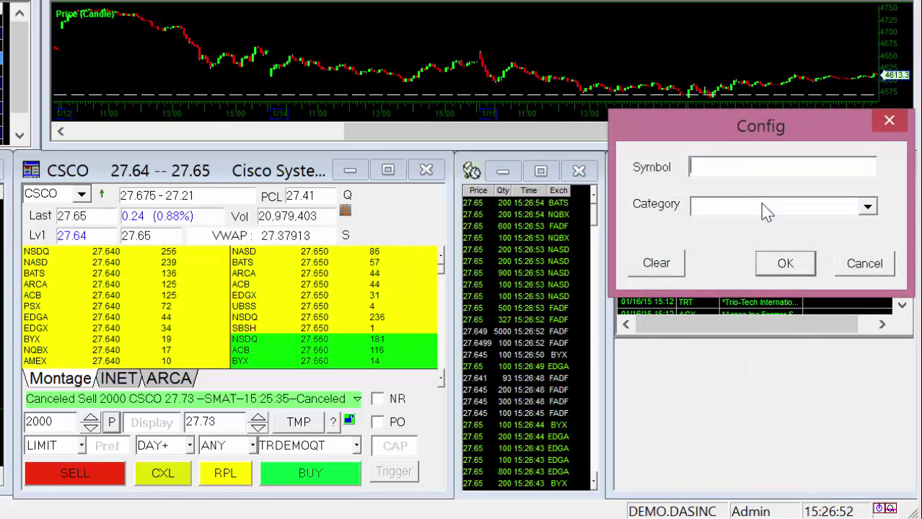
pyautogui.write('MSFT')
pyautogui.click(786, 264)
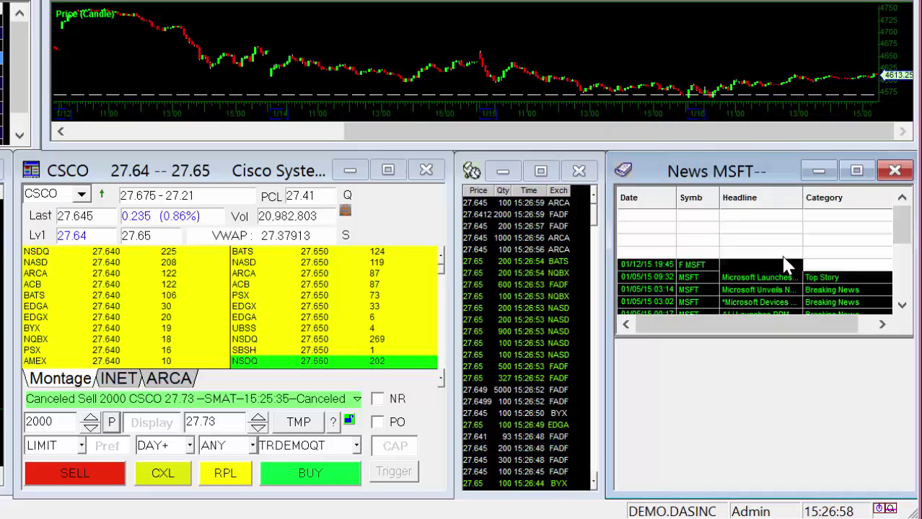
pyautogui.click(691, 214)
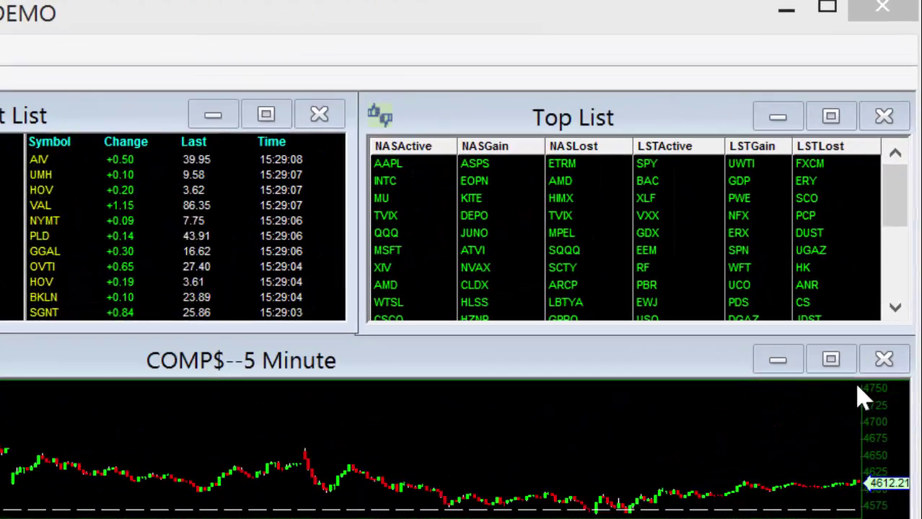
pyautogui.moveTo(893, 220); pyautogui.dragTo(906, 206)
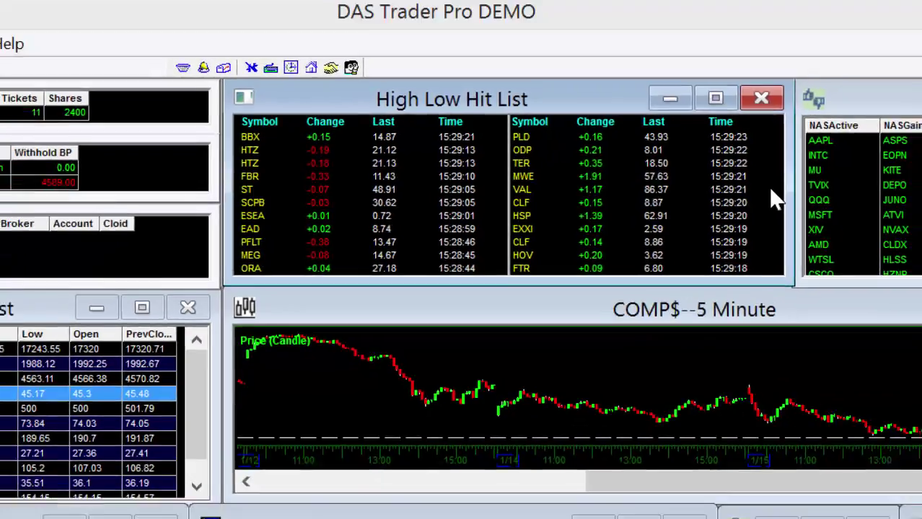
pyautogui.rightClick(823, 238)
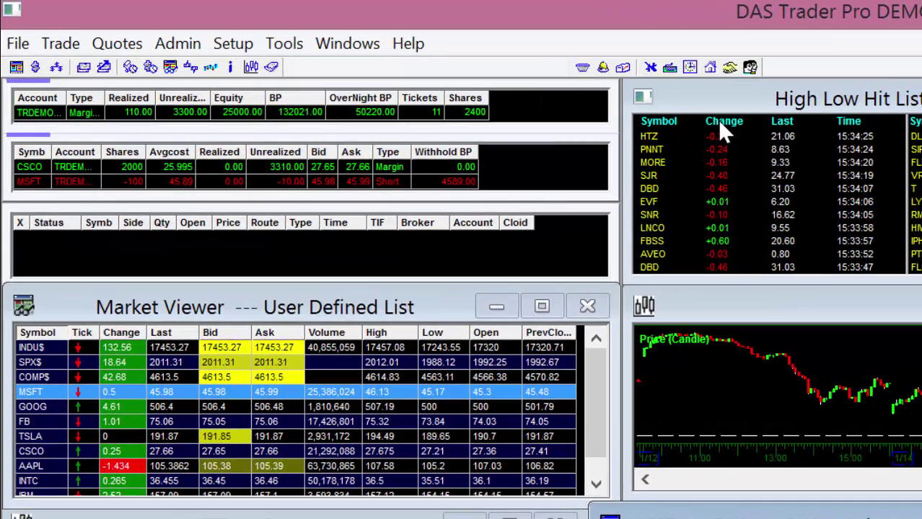
# Browse the Tools and Quotes menus, then load INTC from the Market Viewer.
pyautogui.click(285, 46)
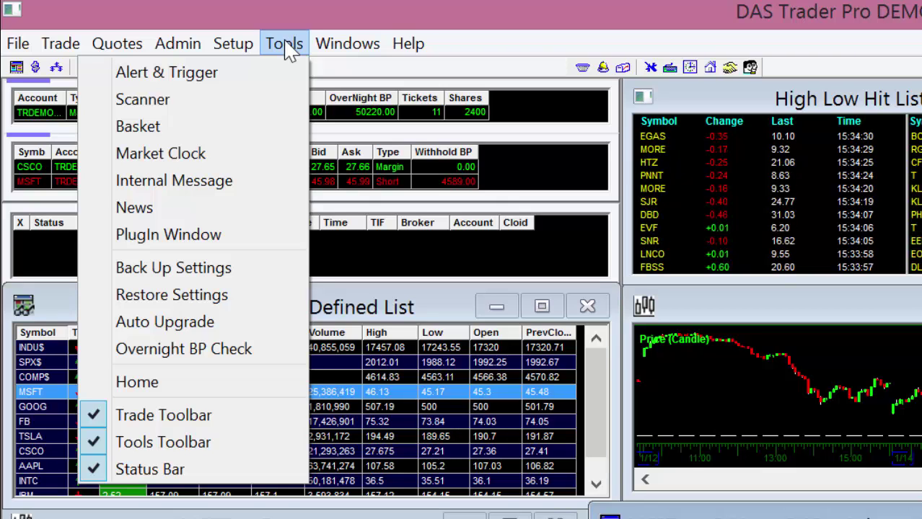
pyautogui.click(285, 45)
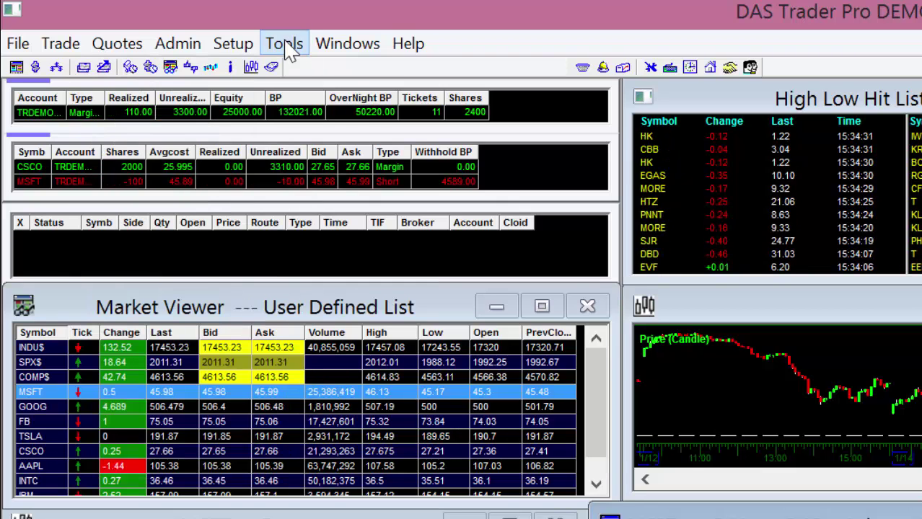
pyautogui.click(123, 45)
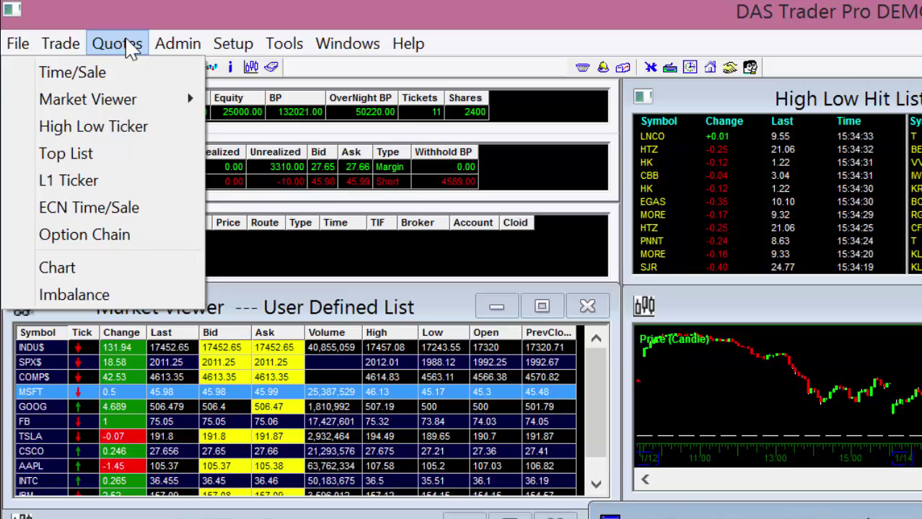
pyautogui.moveTo(70, 52)
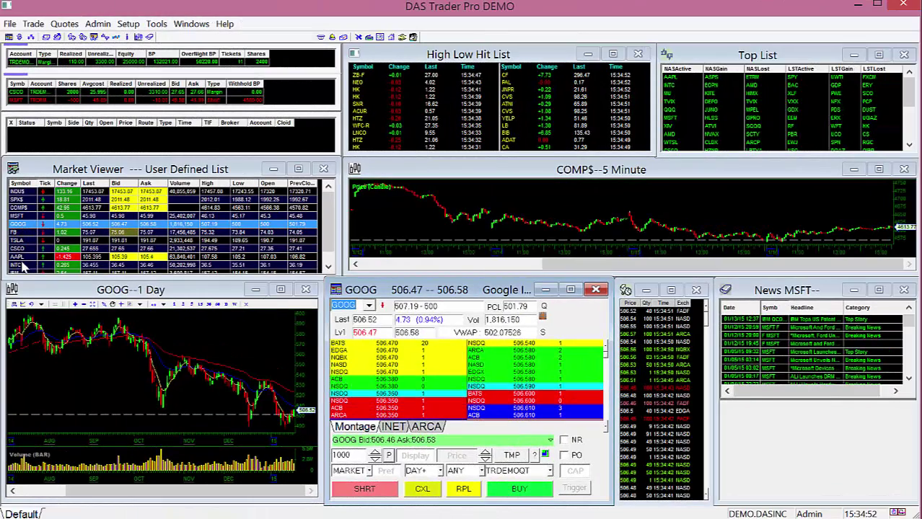
pyautogui.click(22, 265)
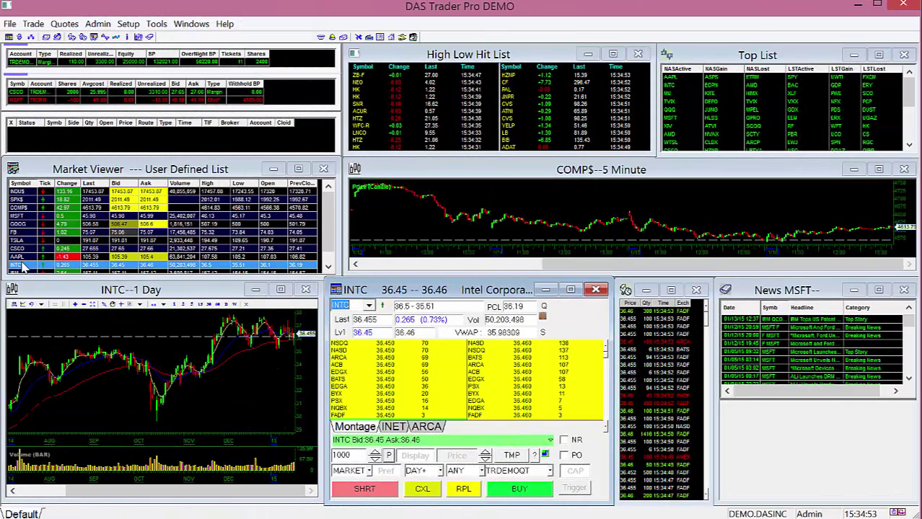